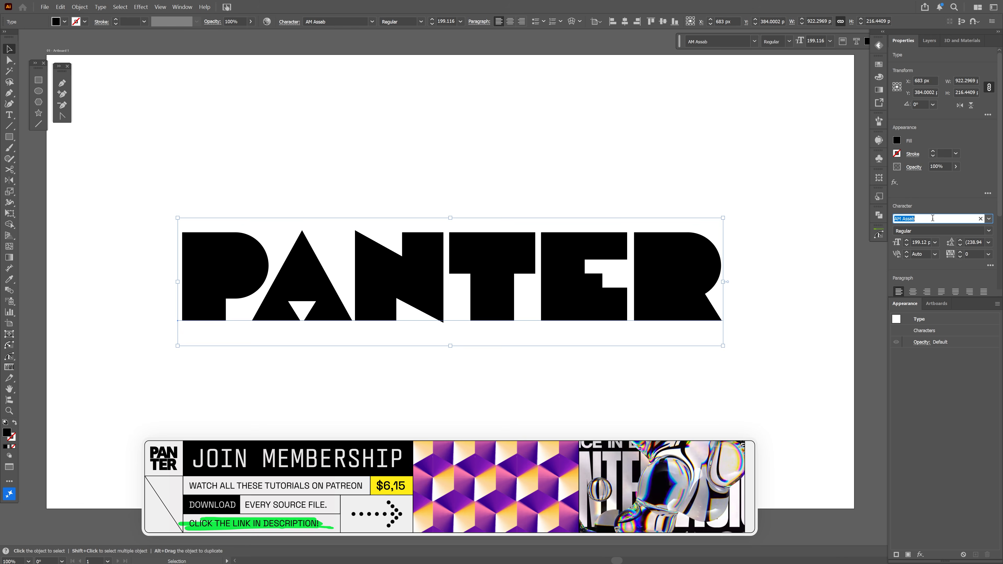
Duplicate the letter A of the PANTER text below the word and convert the copy to outlines
{"action": "key", "text": "Escape"}
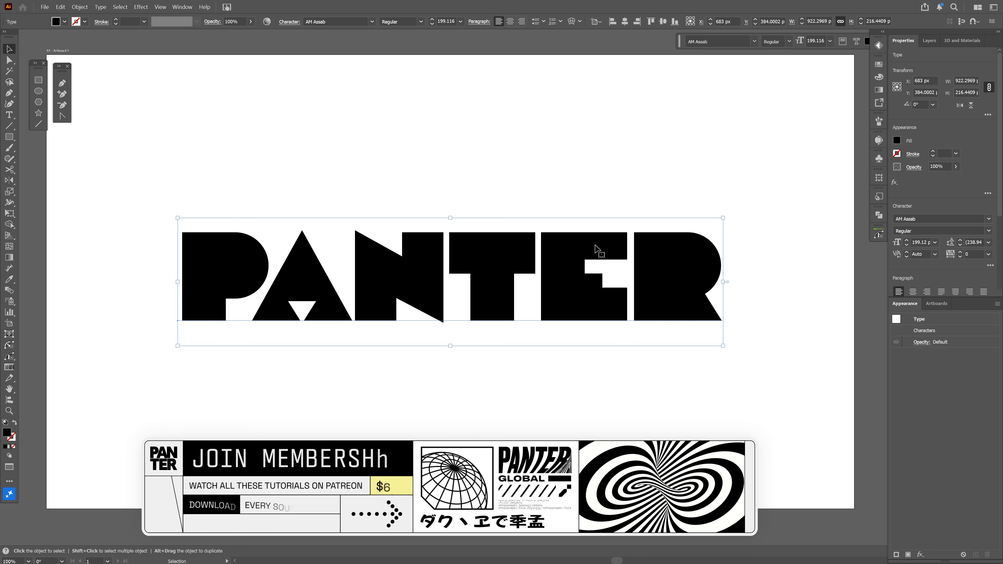
{"action": "left_click_drag", "start_coordinate": [318, 289], "coordinate": [322, 387]}
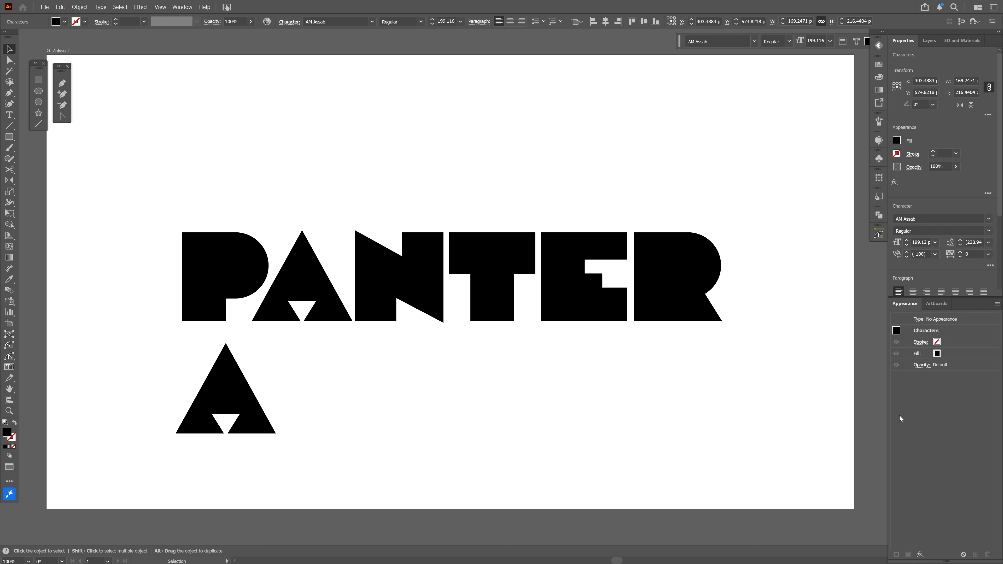
{"action": "left_click", "coordinate": [237, 395]}
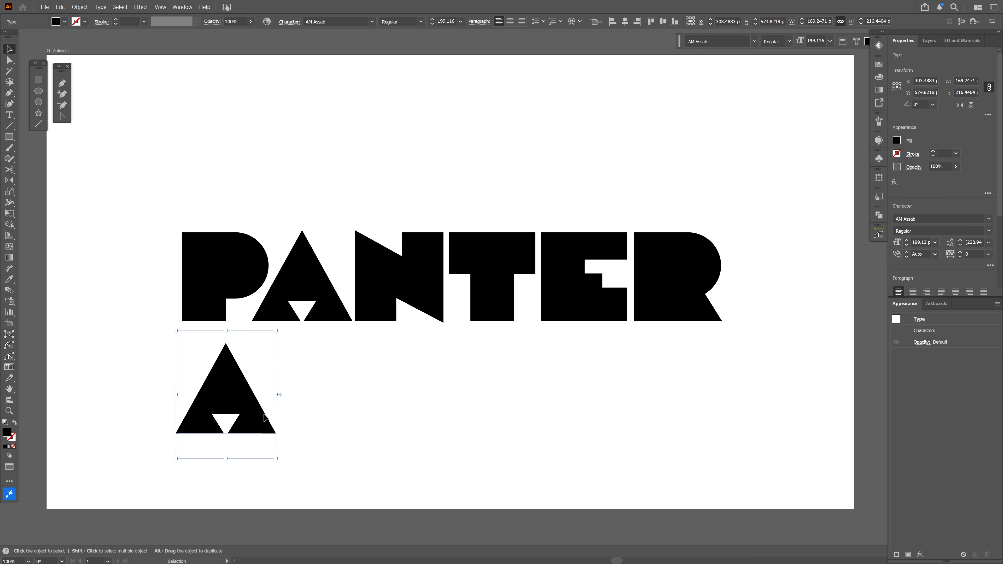
{"action": "right_click", "coordinate": [247, 410]}
{"action": "left_click", "coordinate": [289, 246]}
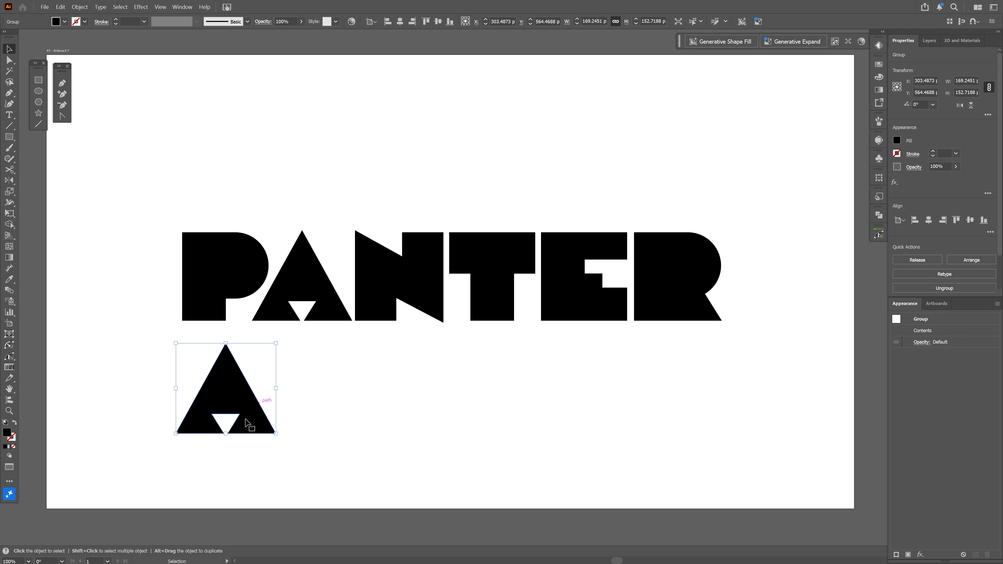
Delete the two upper anchor points of the A outline's notch to turn it into a solid triangle
{"action": "key", "text": "minus"}
{"action": "key", "text": "ctrl+plus"}
{"action": "key", "text": "ctrl+plus"}
{"action": "key", "text": "ctrl+plus"}
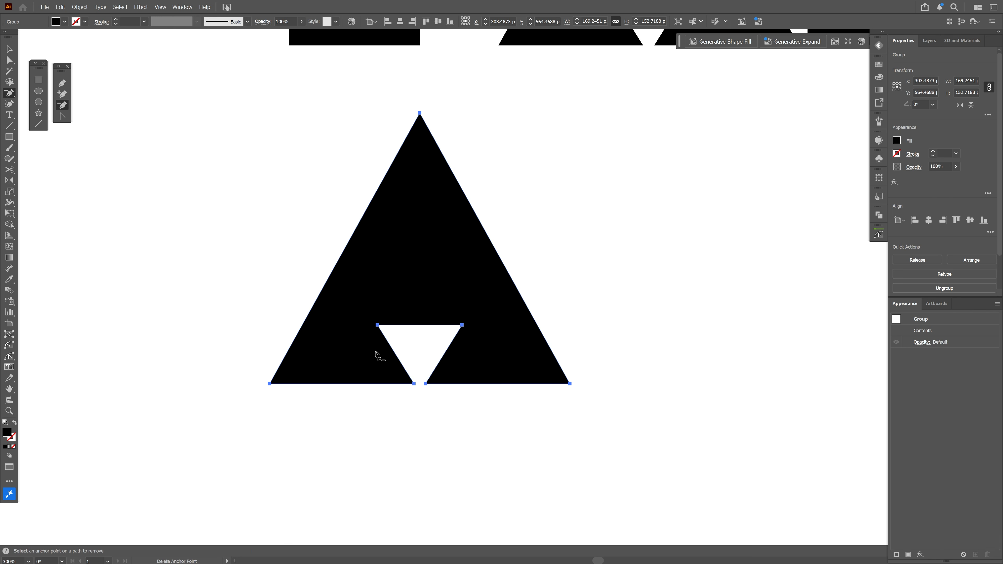
{"action": "left_click", "coordinate": [463, 325]}
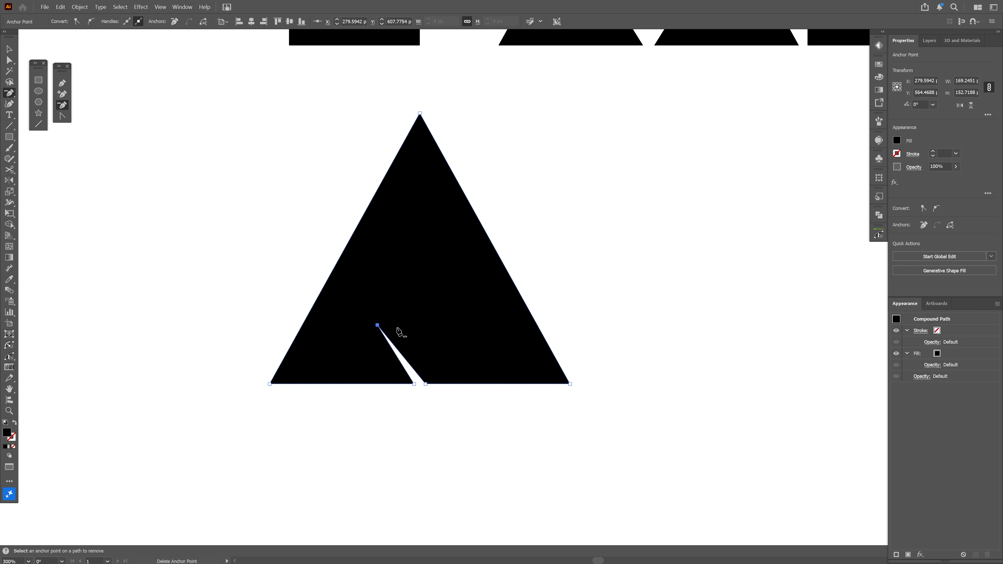
{"action": "left_click", "coordinate": [378, 326]}
Delete the letter A from the PANTER text
{"action": "key", "text": "v"}
{"action": "scroll", "coordinate": [459, 366], "scroll_direction": "down", "scroll_amount": 3}
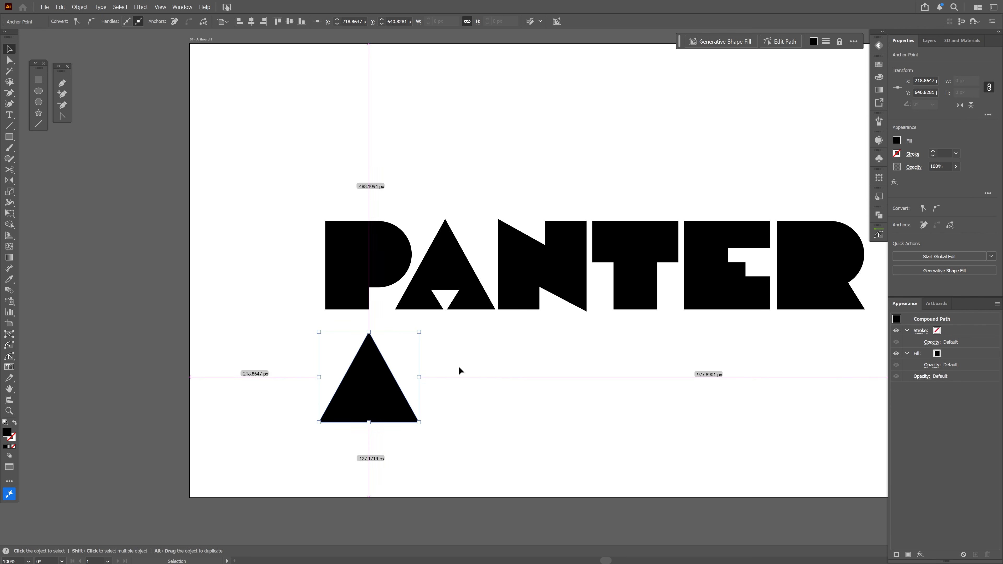
{"action": "left_click_drag", "start_coordinate": [498, 362], "coordinate": [362, 371]}
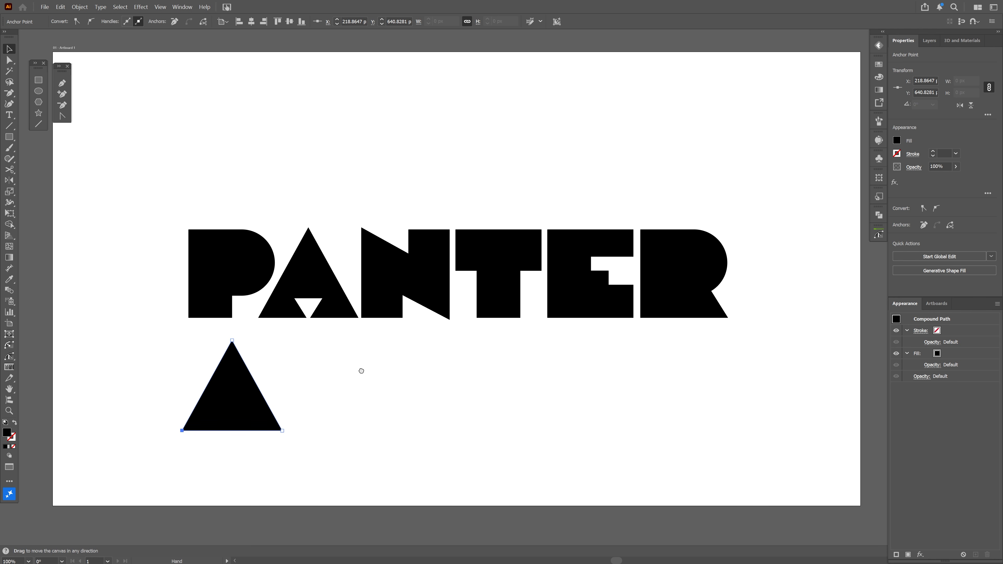
{"action": "left_click", "coordinate": [370, 369]}
{"action": "left_click", "coordinate": [386, 299]}
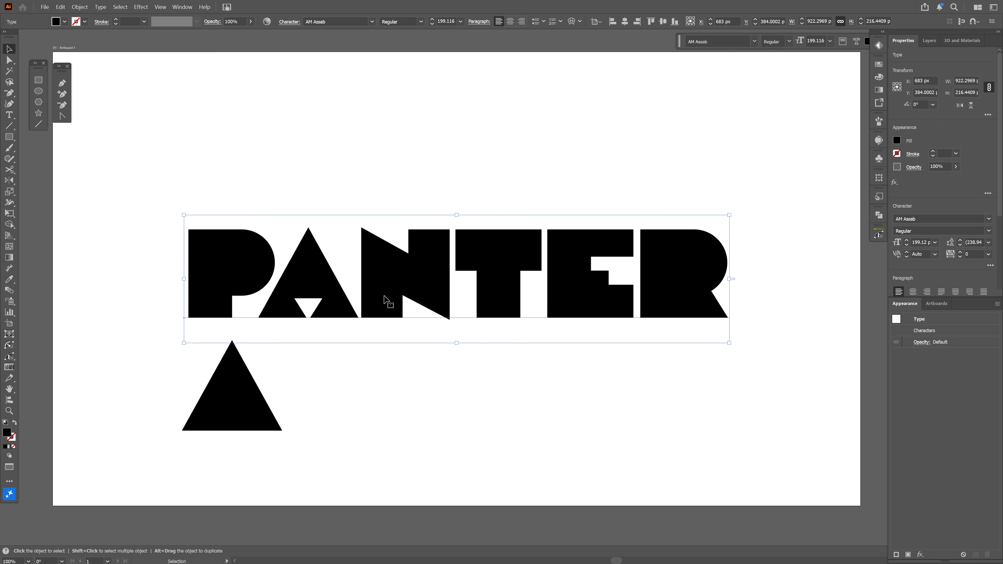
{"action": "scroll", "coordinate": [432, 298], "scroll_direction": "up", "scroll_amount": 2}
{"action": "key", "text": "v"}
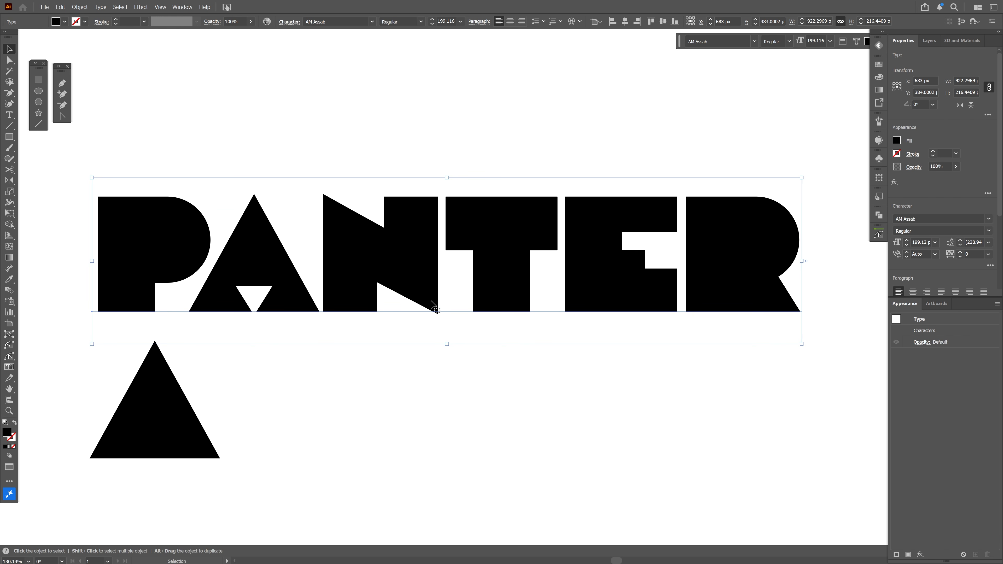
{"action": "double_click", "coordinate": [284, 293]}
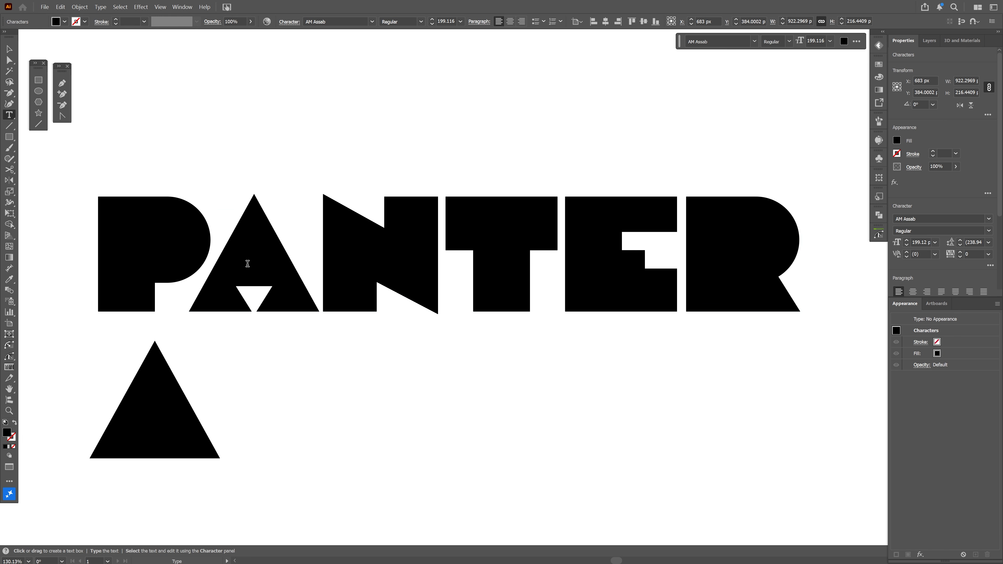
{"action": "left_click_drag", "start_coordinate": [248, 263], "coordinate": [233, 262]}
{"action": "key", "text": "BackSpace"}
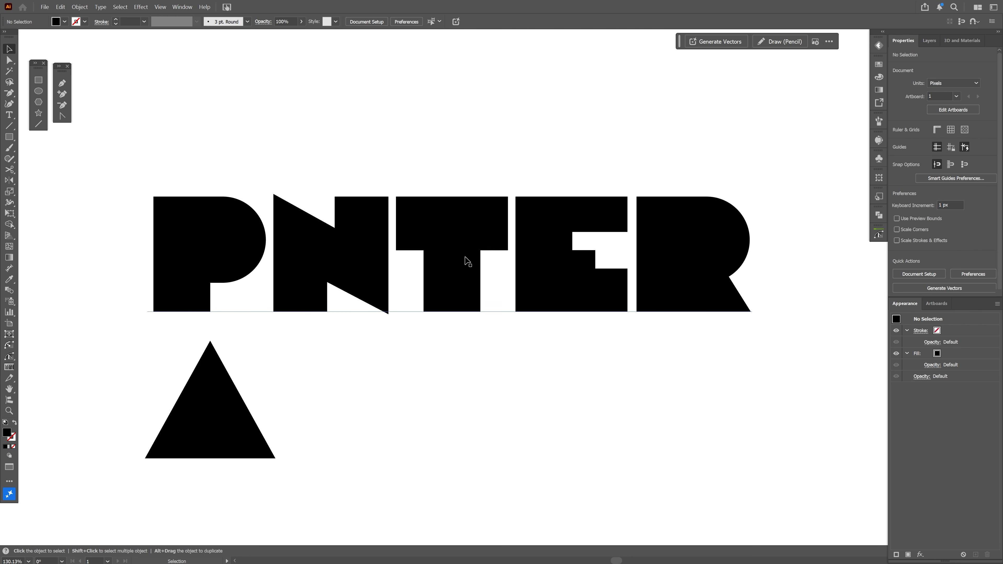
Add two new fills to the text and set the top fill to light gray
{"action": "left_click", "coordinate": [468, 261]}
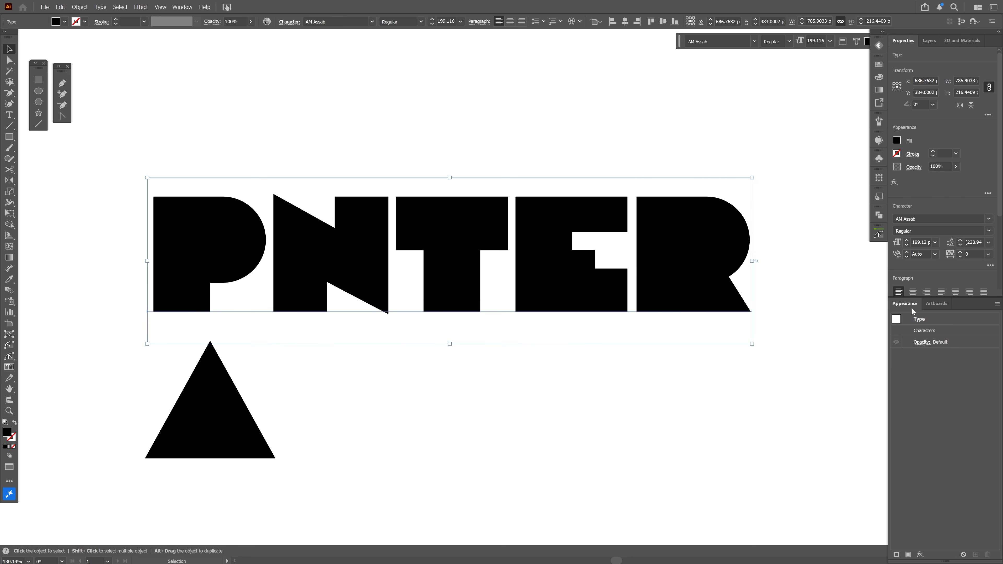
{"action": "left_click", "coordinate": [909, 555]}
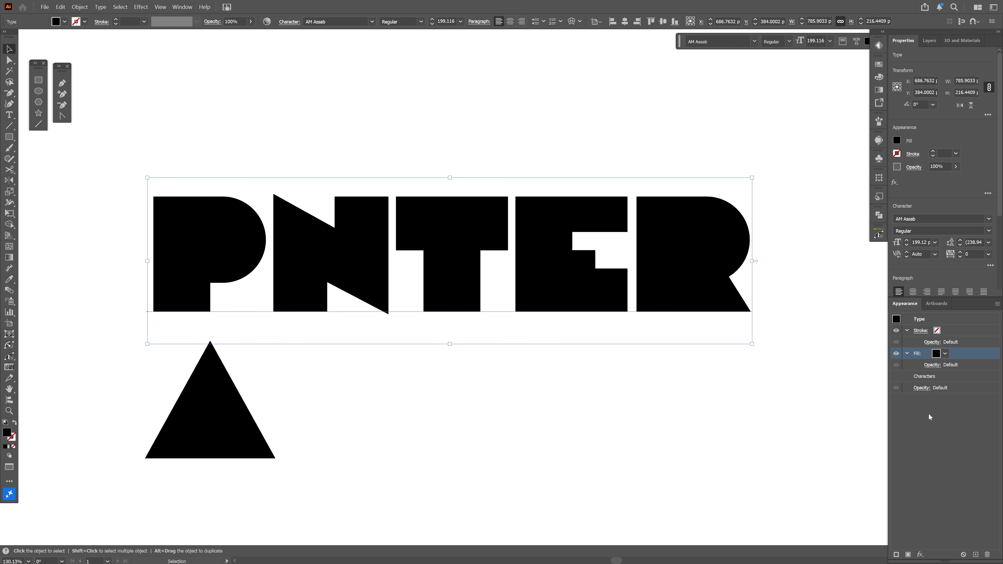
{"action": "left_click", "coordinate": [909, 555]}
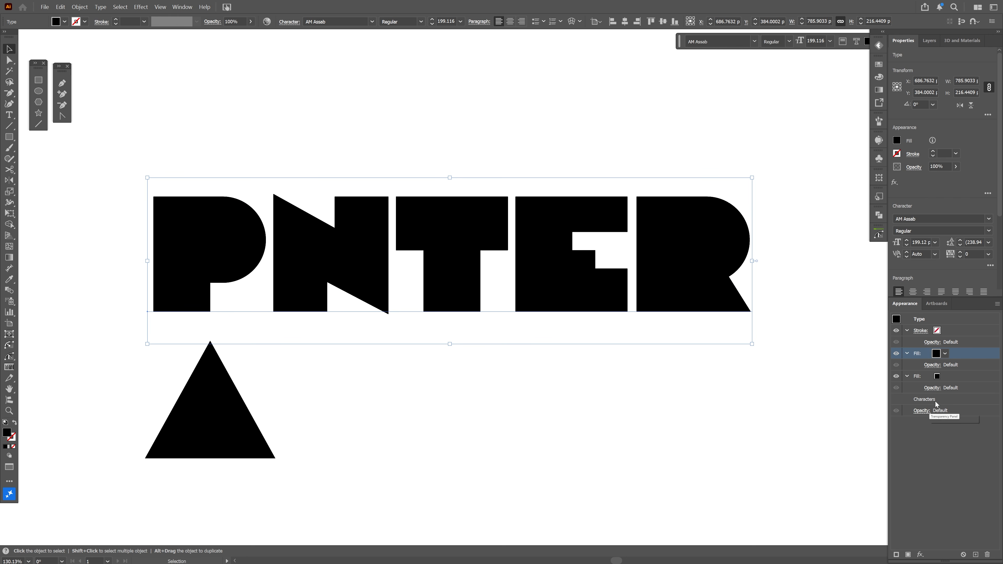
{"action": "left_click", "coordinate": [945, 354]}
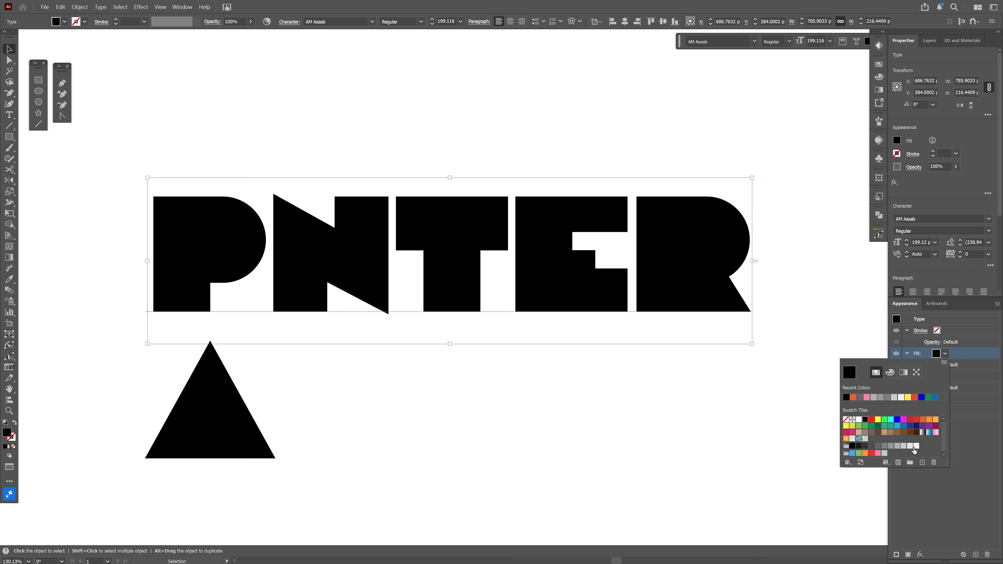
{"action": "left_click", "coordinate": [913, 448]}
{"action": "left_click", "coordinate": [961, 357]}
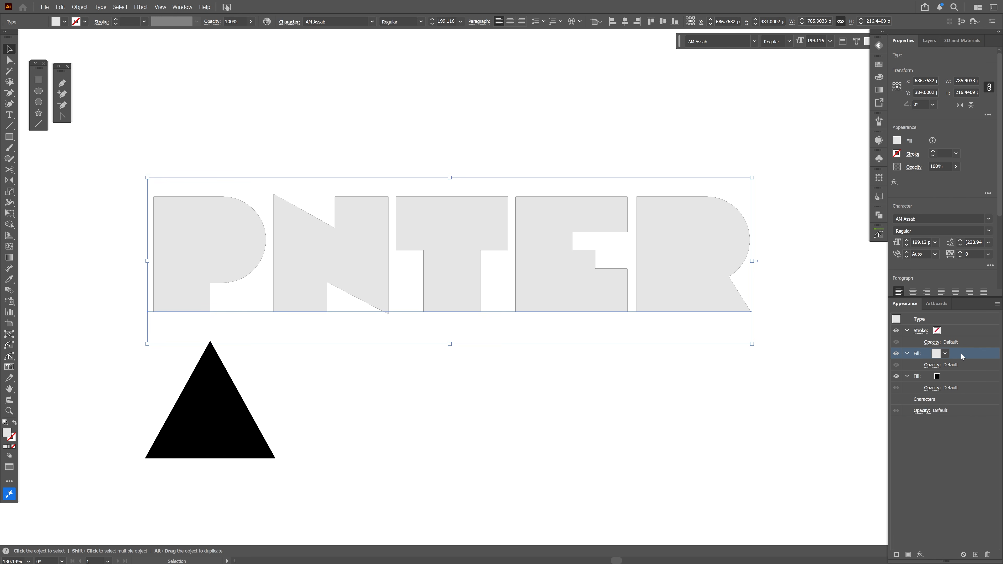
Apply an Offset Path effect of -2 px to the light gray fill
{"action": "left_click", "coordinate": [920, 555]}
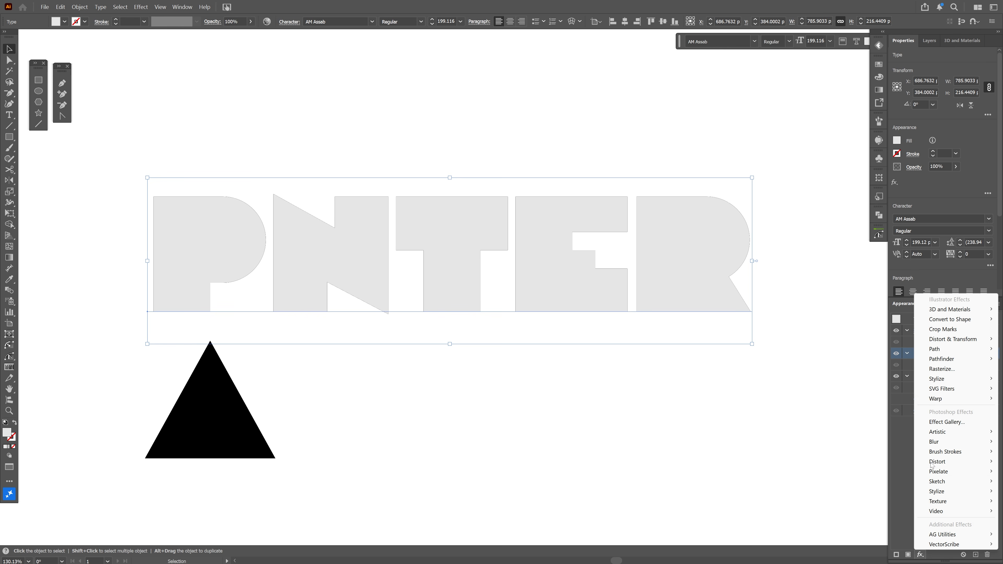
{"action": "mouse_move", "coordinate": [948, 349]}
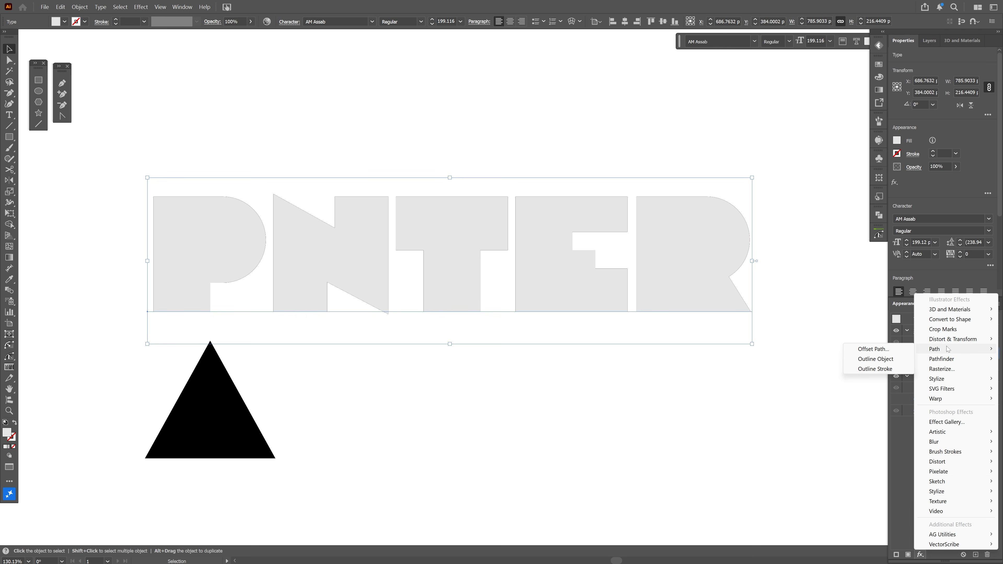
{"action": "left_click", "coordinate": [890, 350]}
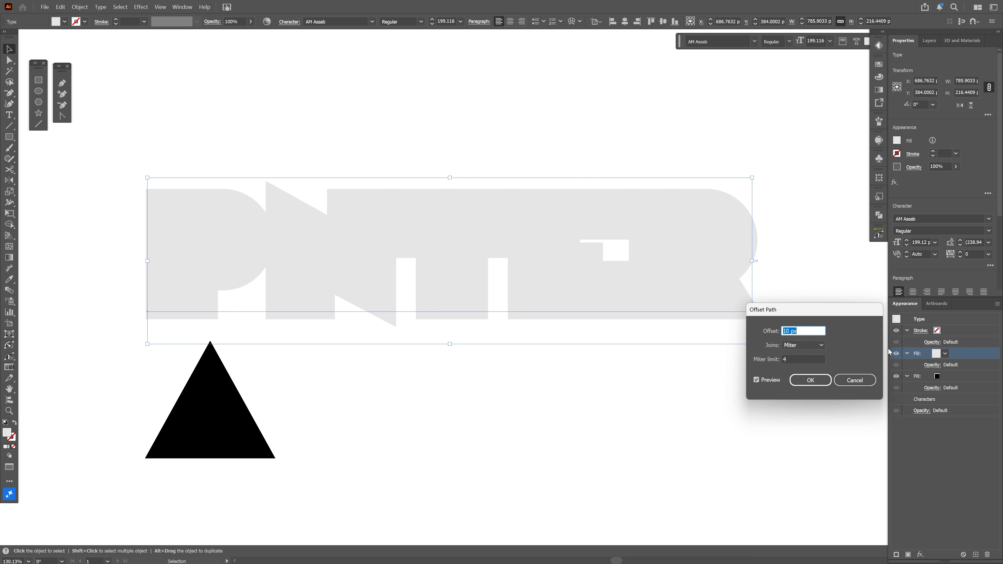
{"action": "left_click", "coordinate": [798, 331]}
{"action": "key", "text": "Down"}
{"action": "key", "text": "Down"}
{"action": "key", "text": "Down"}
{"action": "key", "text": "Down"}
{"action": "key", "text": "Down"}
{"action": "key", "text": "Down"}
{"action": "key", "text": "Down"}
{"action": "key", "text": "Down"}
{"action": "key", "text": "Down"}
{"action": "key", "text": "Down"}
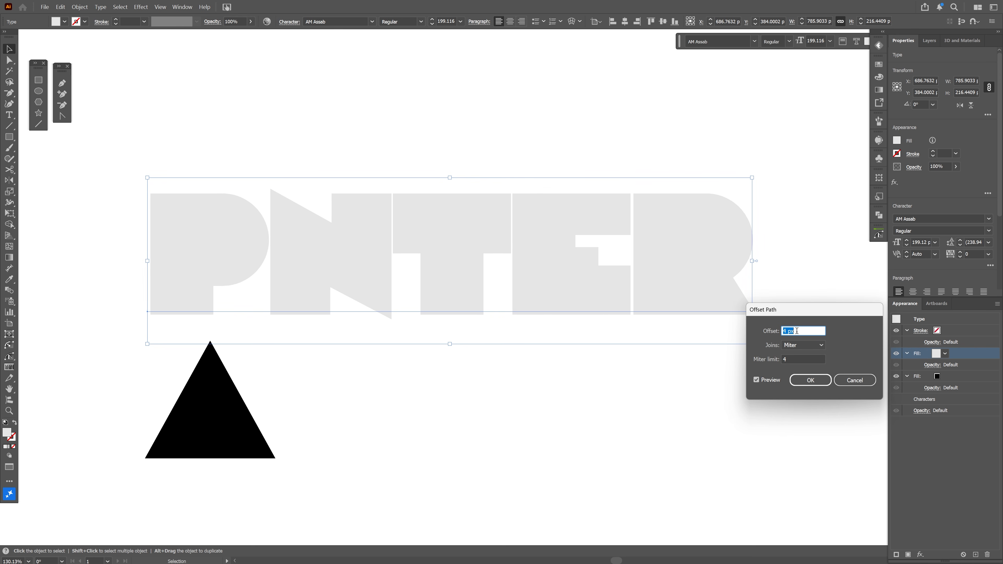
{"action": "key", "text": "Down"}
{"action": "key", "text": "Down"}
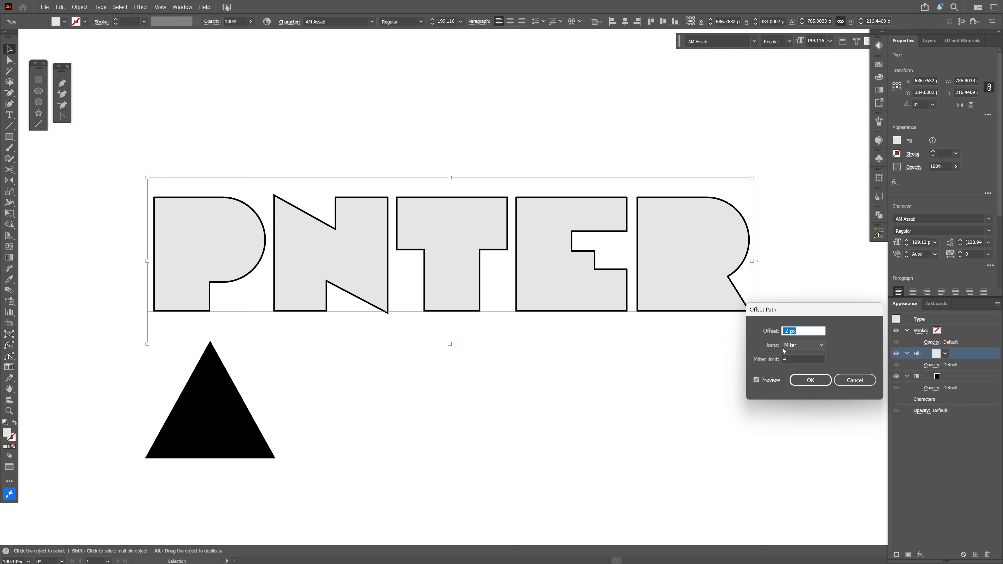
{"action": "left_click", "coordinate": [811, 380]}
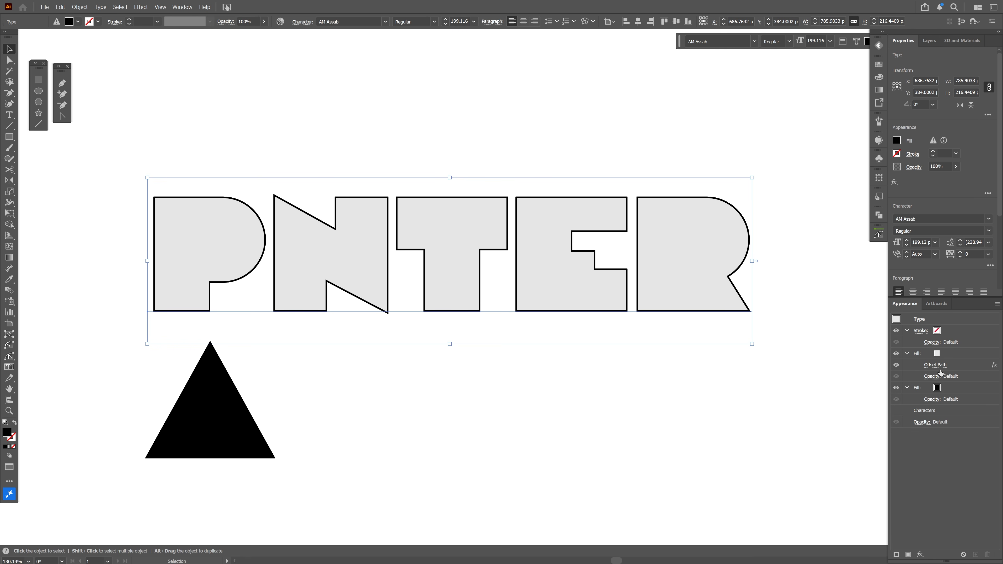
Duplicate the gray offset fill and set the copy's color to black
{"action": "left_click", "coordinate": [956, 358]}
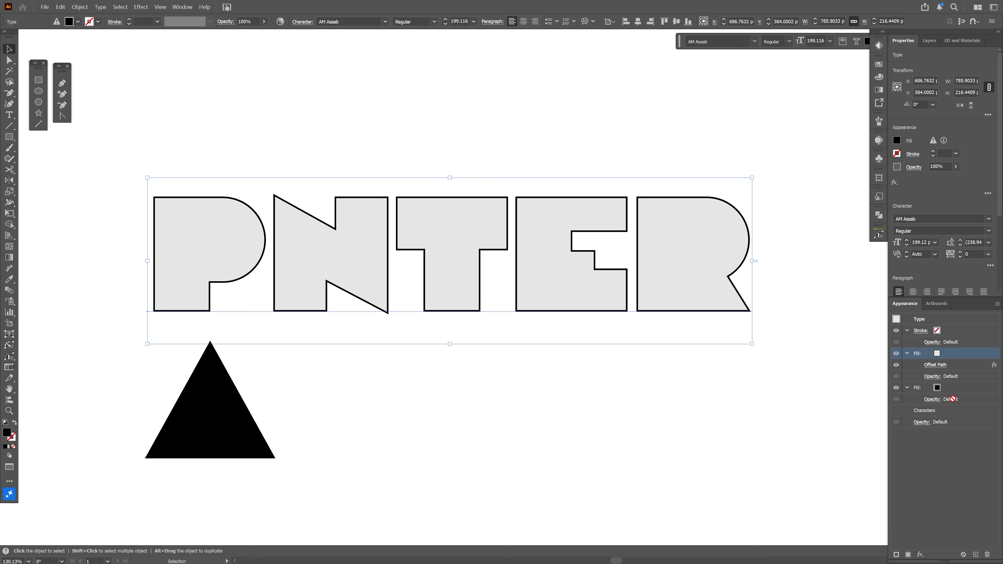
{"action": "left_click", "coordinate": [976, 555]}
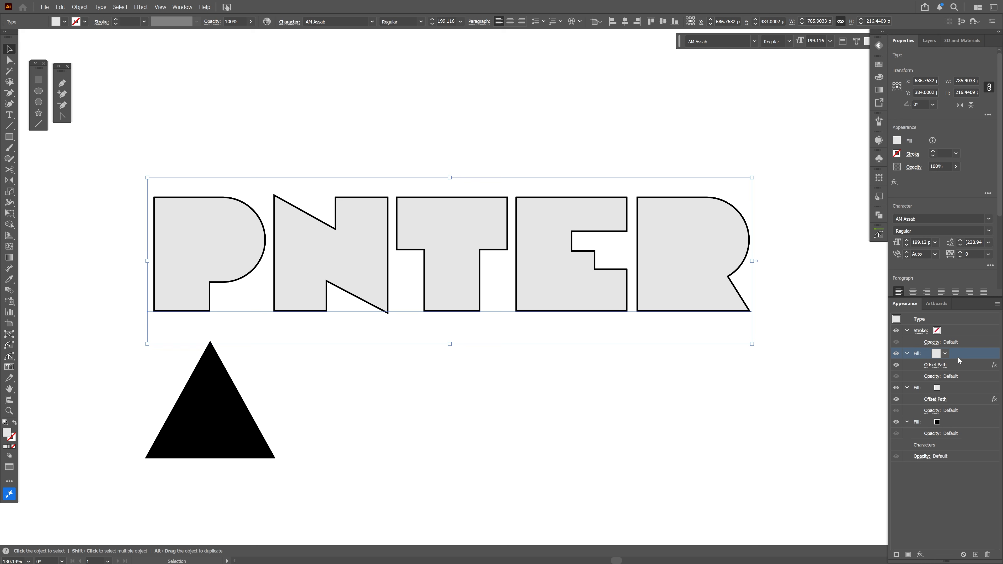
{"action": "left_click", "coordinate": [945, 354]}
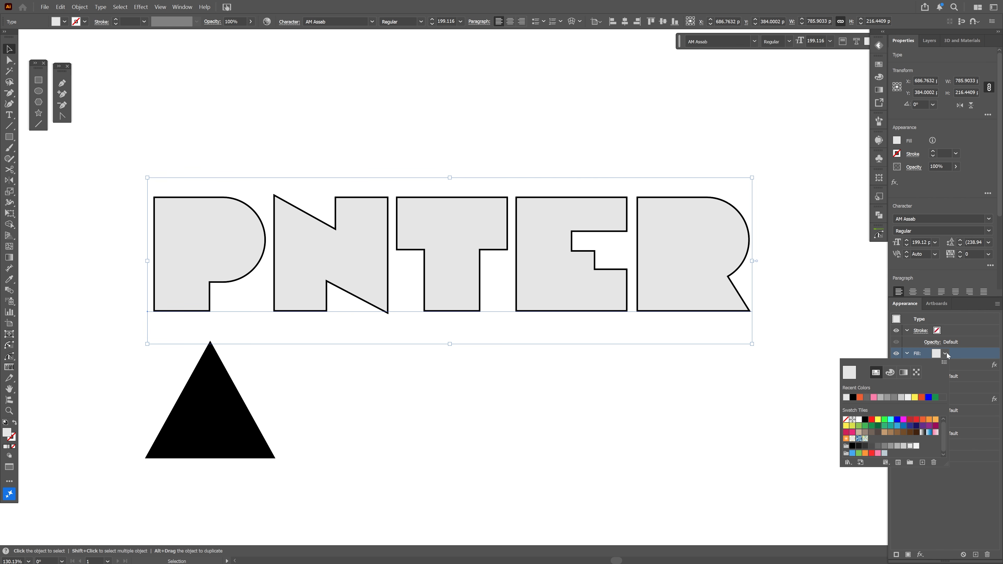
{"action": "left_click", "coordinate": [854, 399]}
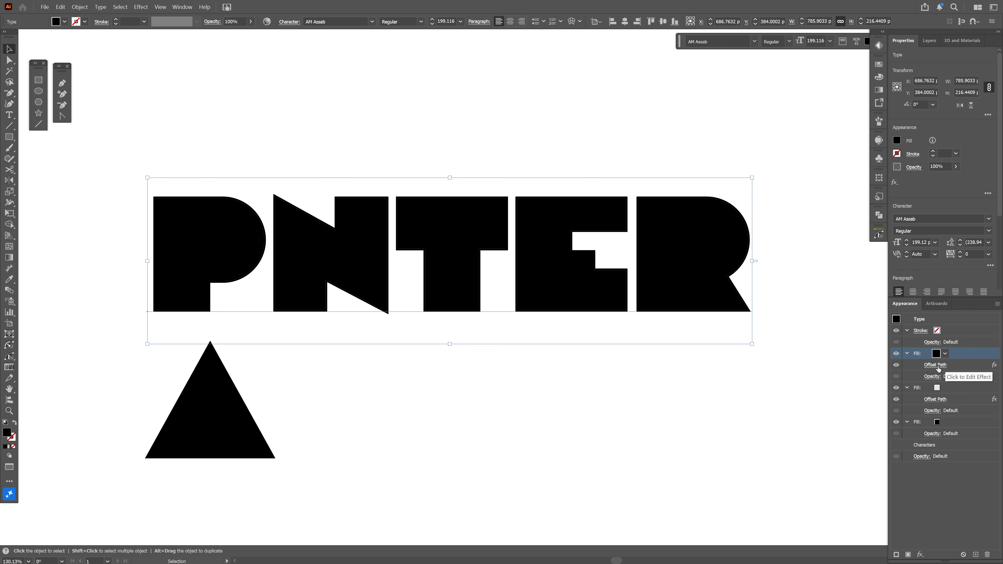
Change the black fill's Offset Path to -4 px
{"action": "left_click", "coordinate": [936, 369]}
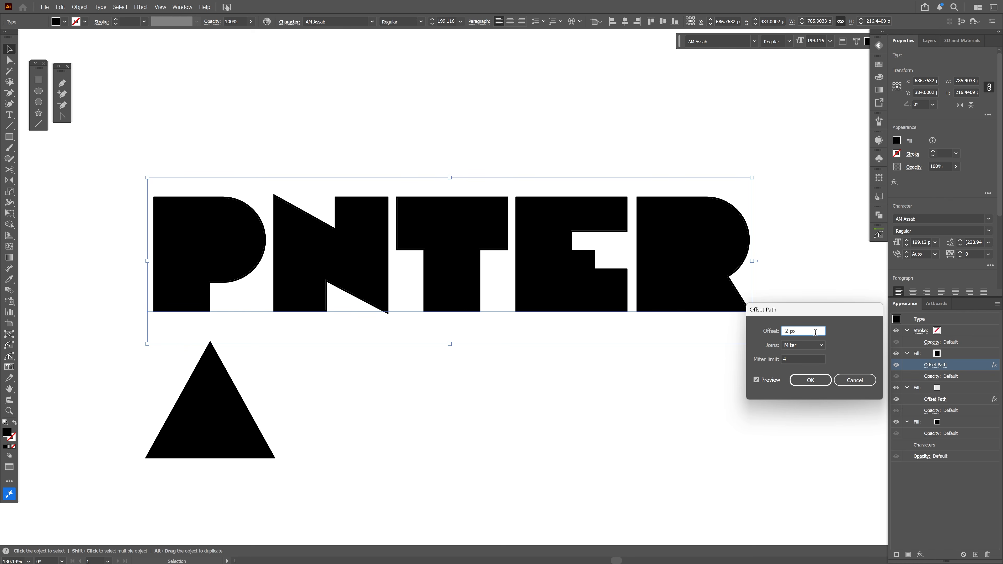
{"action": "key", "text": "Down"}
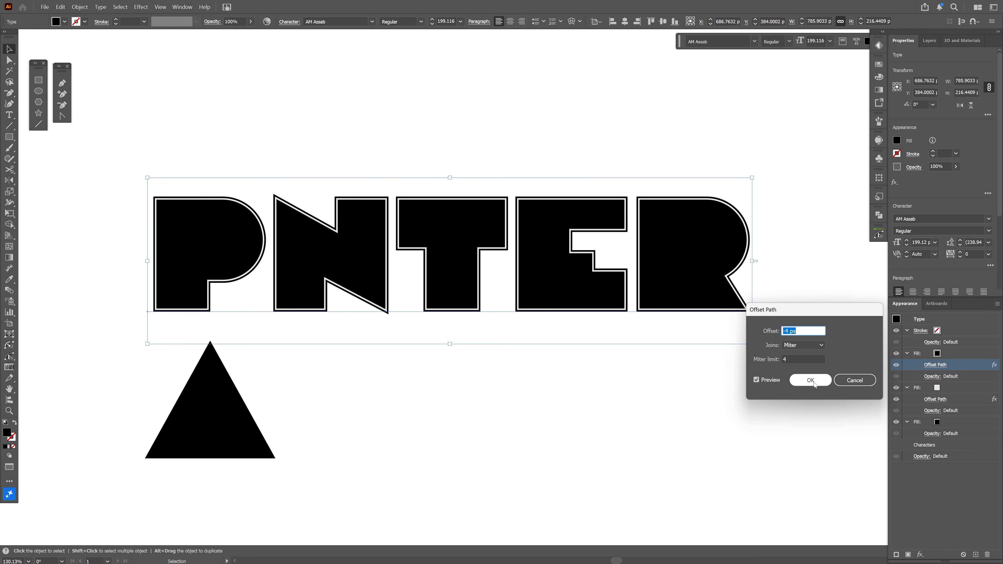
{"action": "left_click", "coordinate": [813, 383]}
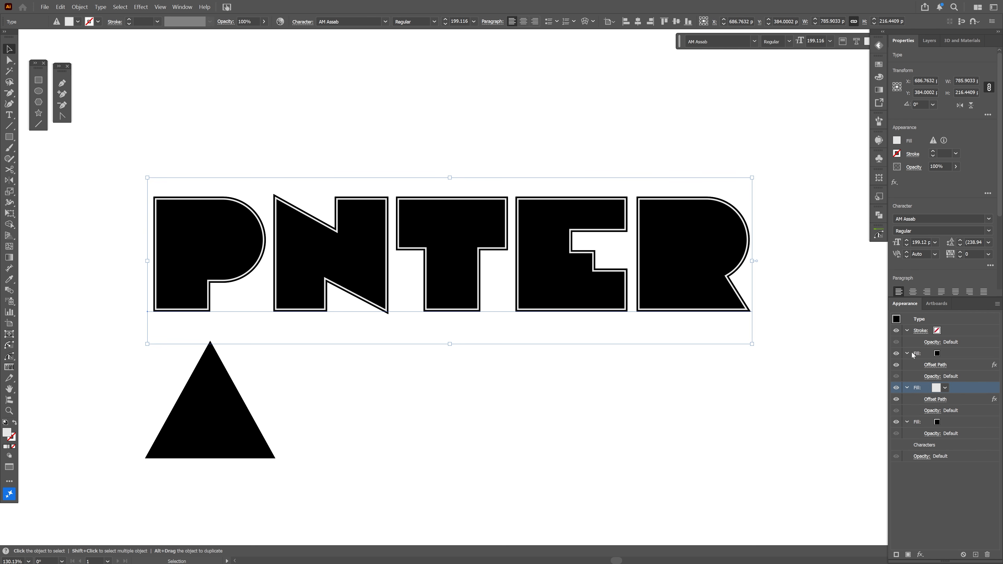
Duplicate the top black fill again and set the new copy to light gray
{"action": "left_click", "coordinate": [960, 355]}
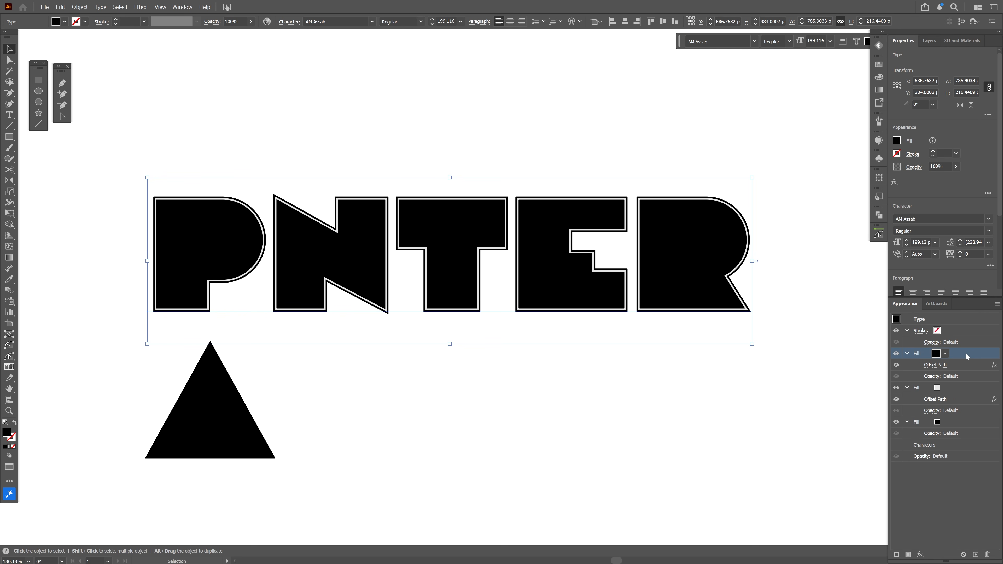
{"action": "left_click_drag", "start_coordinate": [967, 356], "coordinate": [966, 371]}
{"action": "left_click_drag", "start_coordinate": [981, 555], "coordinate": [976, 555]}
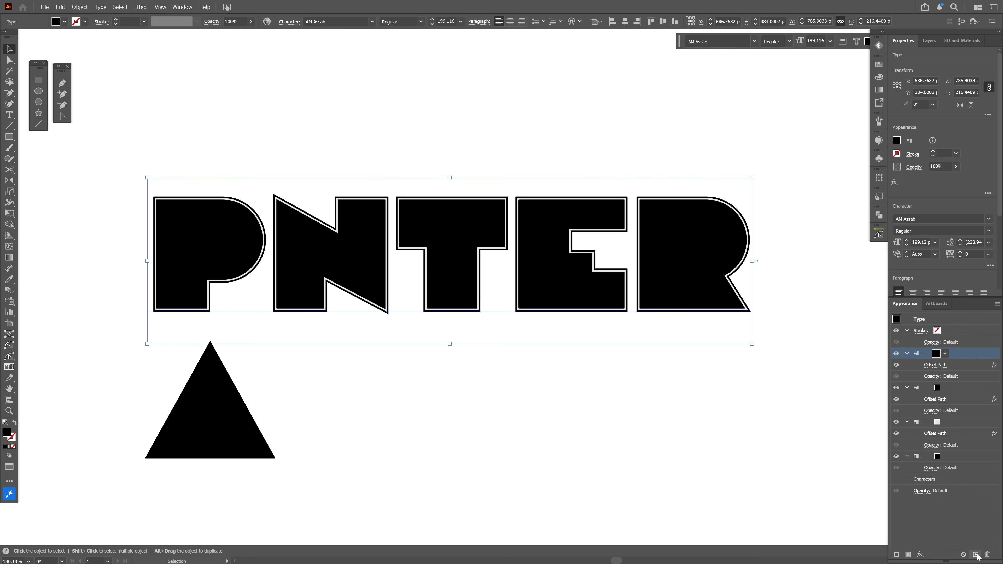
{"action": "left_click", "coordinate": [937, 354]}
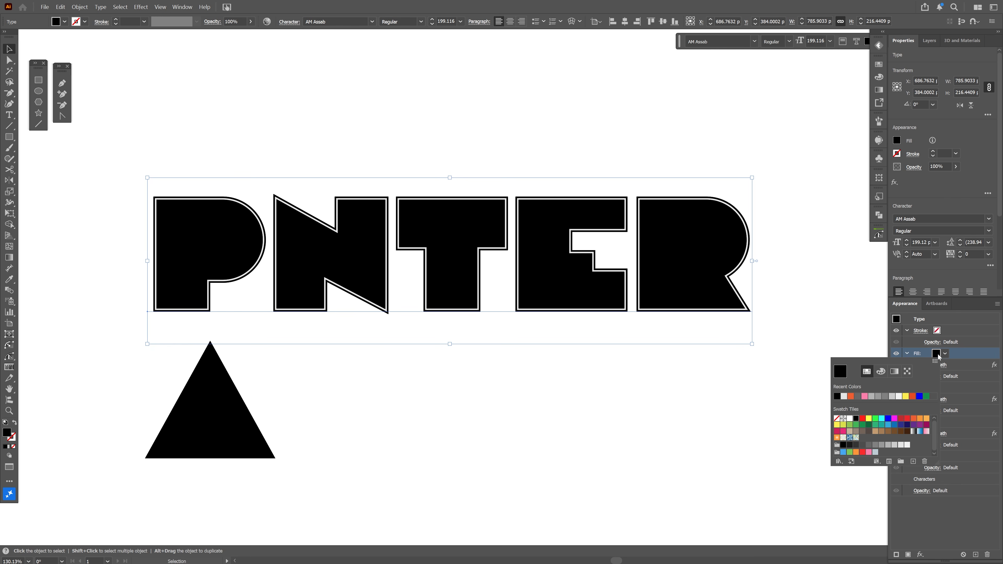
{"action": "left_click", "coordinate": [900, 445]}
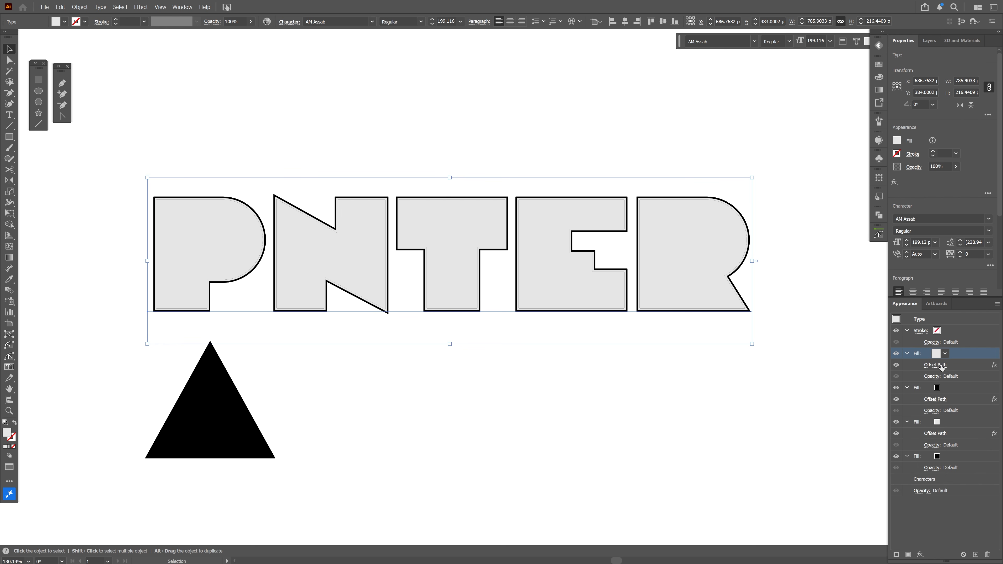
Change the top light gray fill's Offset Path to -6 px
{"action": "left_click", "coordinate": [939, 365]}
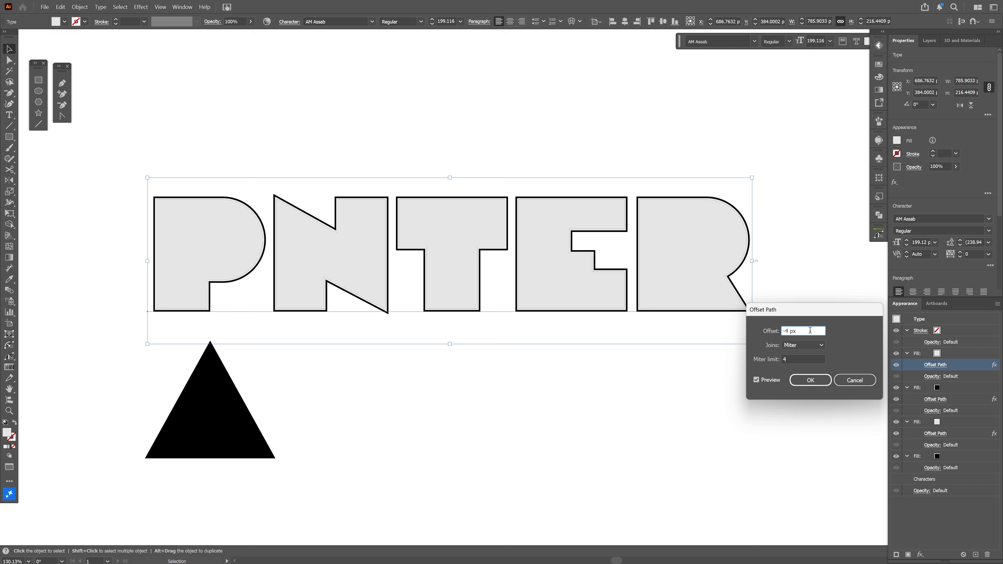
{"action": "key", "text": "Down"}
{"action": "key", "text": "Down"}
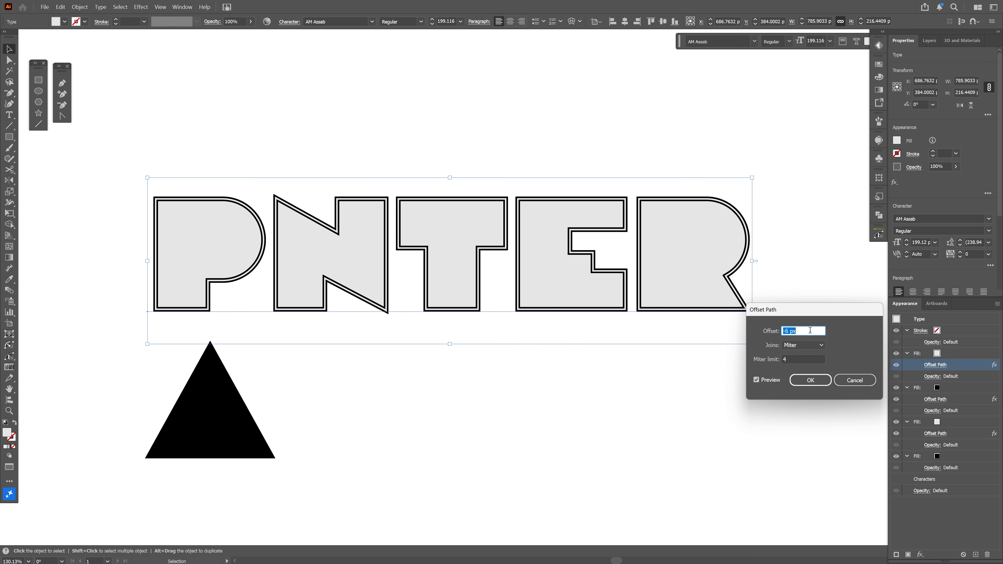
{"action": "left_click", "coordinate": [826, 381]}
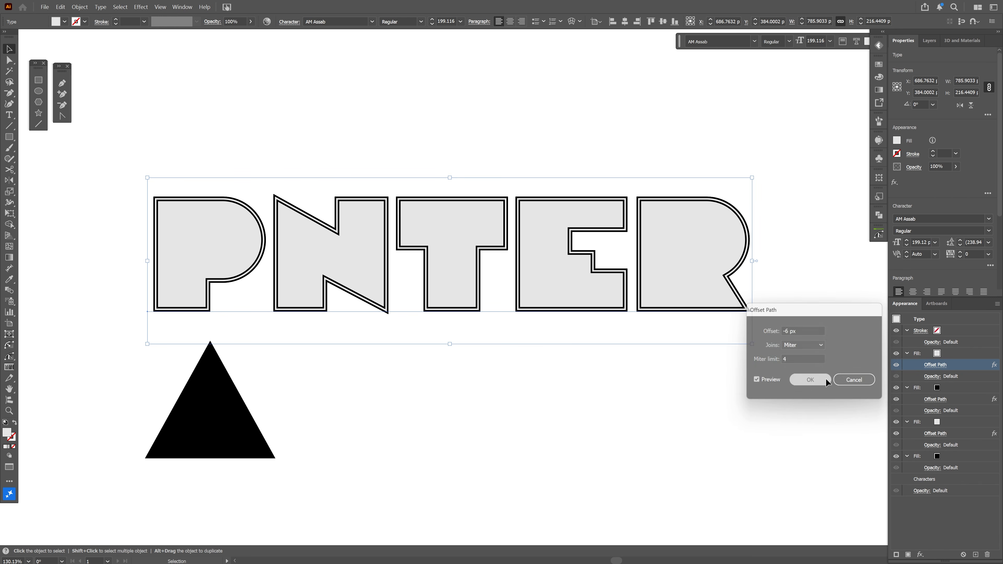
Duplicate the top fill and set the copy's color to black
{"action": "left_click_drag", "start_coordinate": [955, 355], "coordinate": [976, 555]}
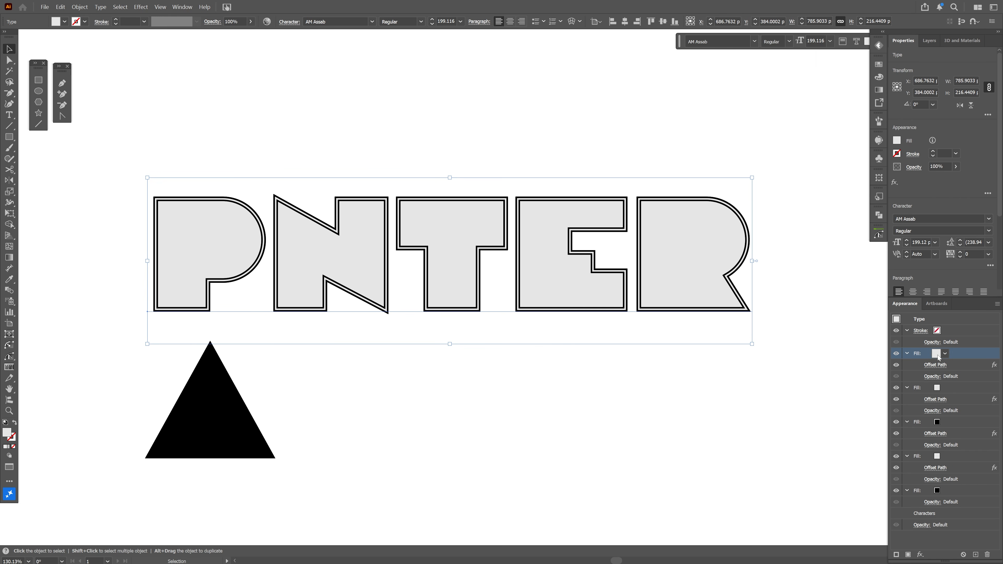
{"action": "left_click", "coordinate": [938, 357]}
{"action": "left_click", "coordinate": [844, 396]}
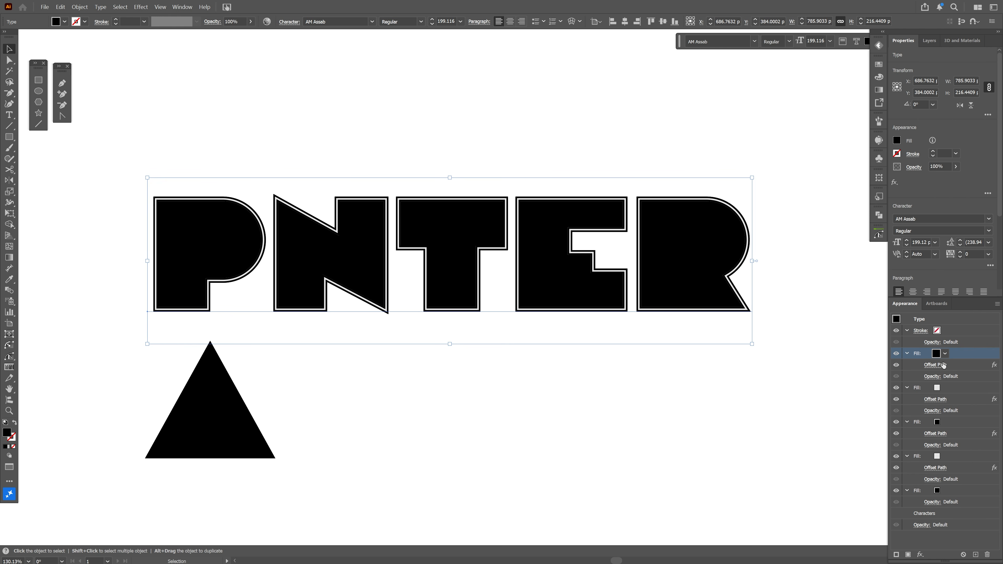
Change the new black fill's Offset Path to -8 px
{"action": "left_click", "coordinate": [938, 365]}
{"action": "left_click", "coordinate": [819, 330]}
{"action": "key", "text": "Down"}
{"action": "key", "text": "Down"}
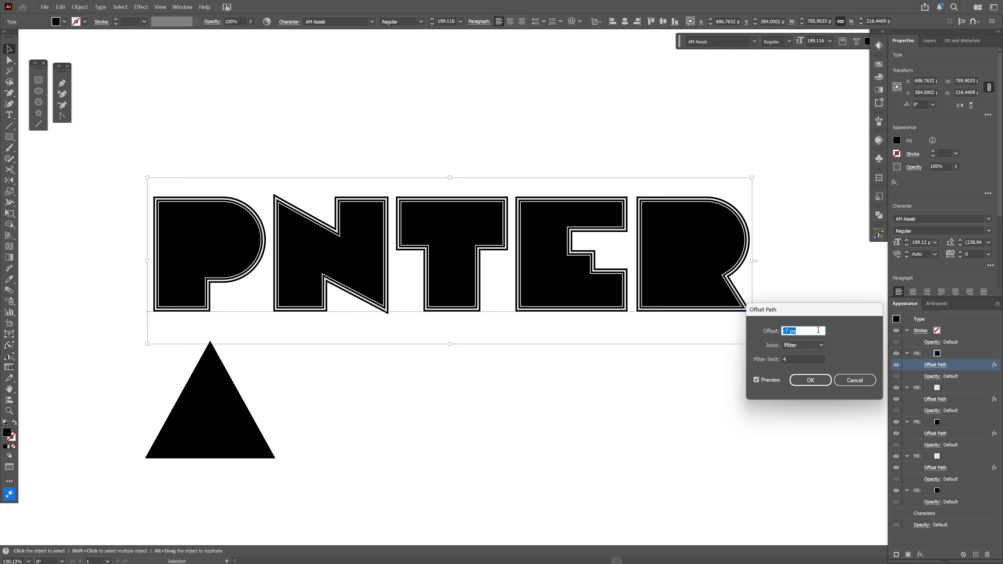
{"action": "left_click", "coordinate": [820, 380]}
Keep duplicating the top fill, alternating light gray and black, stepping each copy's Offset Path 2 px further inward
{"action": "left_click", "coordinate": [976, 555]}
{"action": "left_click", "coordinate": [937, 354]}
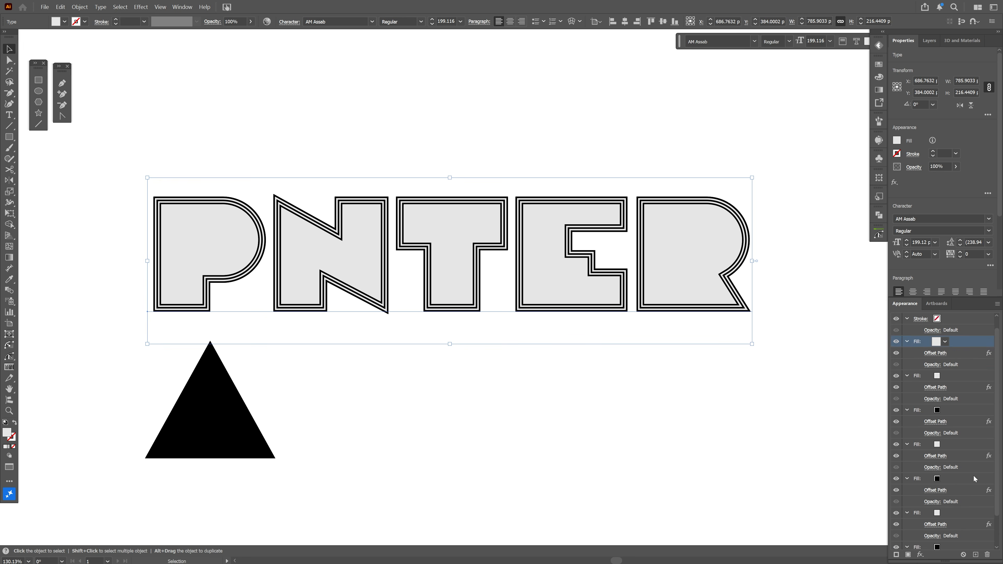
{"action": "left_click", "coordinate": [936, 365]}
{"action": "left_click", "coordinate": [817, 380]}
{"action": "left_click", "coordinate": [976, 555]}
{"action": "left_click", "coordinate": [936, 365]}
{"action": "left_click", "coordinate": [817, 380]}
{"action": "left_click", "coordinate": [976, 555]}
{"action": "left_click", "coordinate": [936, 364]}
{"action": "left_click", "coordinate": [818, 381]}
{"action": "left_click", "coordinate": [976, 555]}
{"action": "left_click", "coordinate": [938, 353]}
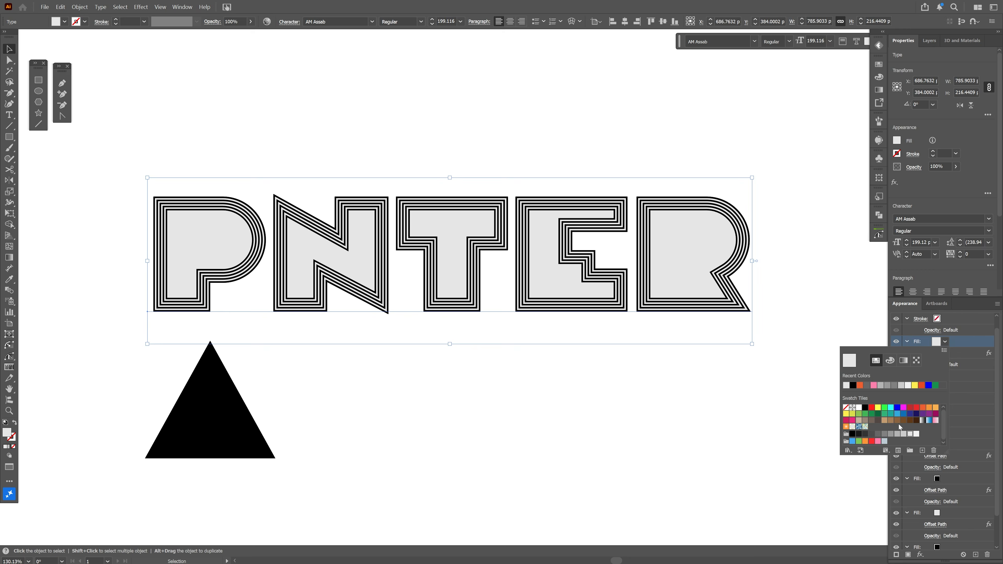
{"action": "left_click", "coordinate": [976, 555]}
{"action": "left_click", "coordinate": [936, 365]}
{"action": "left_click", "coordinate": [818, 380]}
{"action": "left_click", "coordinate": [975, 555]}
{"action": "left_click", "coordinate": [936, 365]}
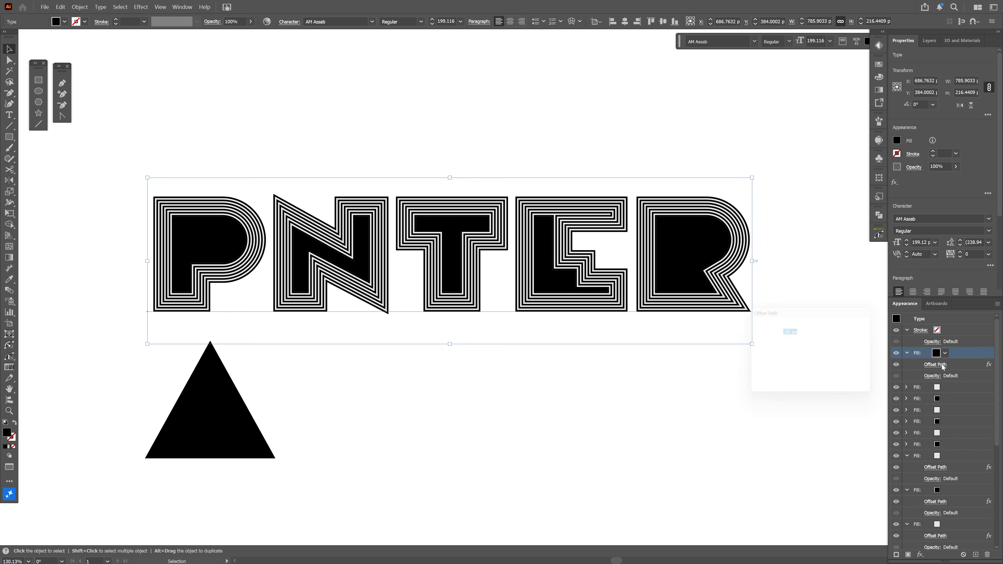
{"action": "left_click", "coordinate": [818, 381]}
{"action": "left_click", "coordinate": [937, 353]}
{"action": "left_click", "coordinate": [935, 365]}
{"action": "left_click", "coordinate": [818, 381]}
{"action": "left_click", "coordinate": [935, 364]}
{"action": "left_click", "coordinate": [818, 381]}
{"action": "left_click", "coordinate": [937, 354]}
{"action": "left_click", "coordinate": [865, 420]}
{"action": "left_click", "coordinate": [935, 364]}
{"action": "left_click", "coordinate": [818, 381]}
Change the top fill's Offset Path to -36 px
{"action": "scroll", "coordinate": [483, 369], "scroll_direction": "up", "scroll_amount": 1}
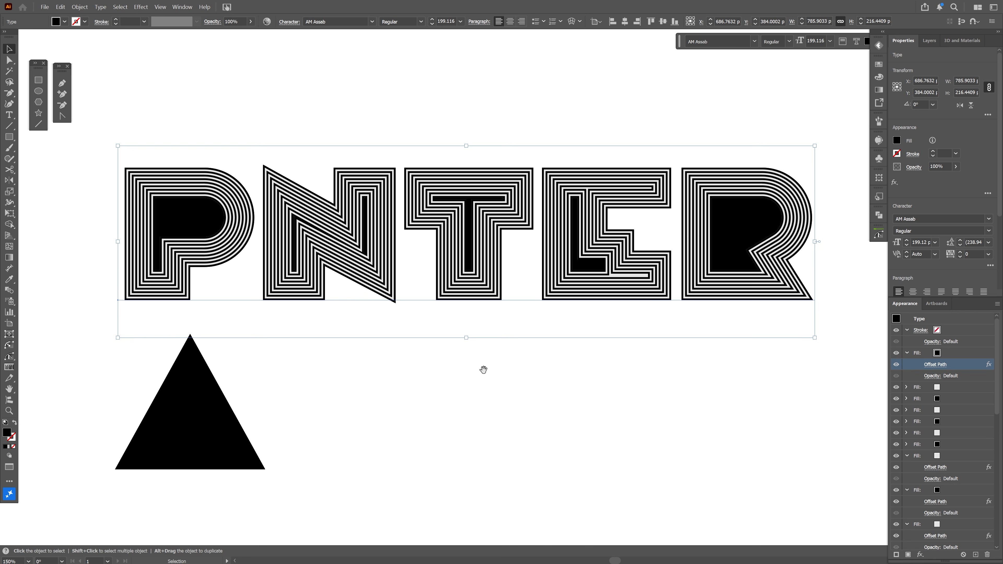
{"action": "left_click_drag", "start_coordinate": [483, 369], "coordinate": [480, 396]}
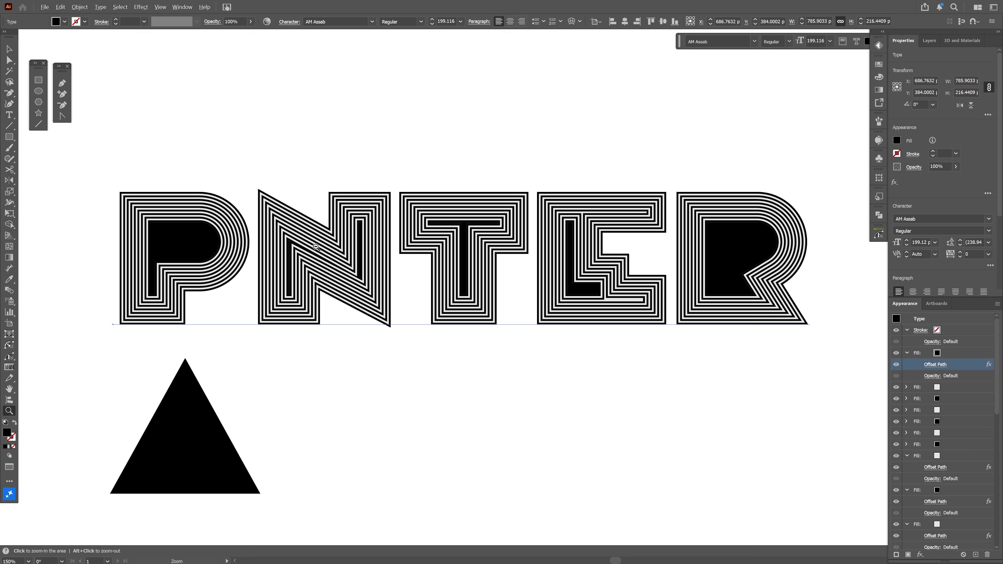
{"action": "left_click_drag", "start_coordinate": [316, 246], "coordinate": [402, 231]}
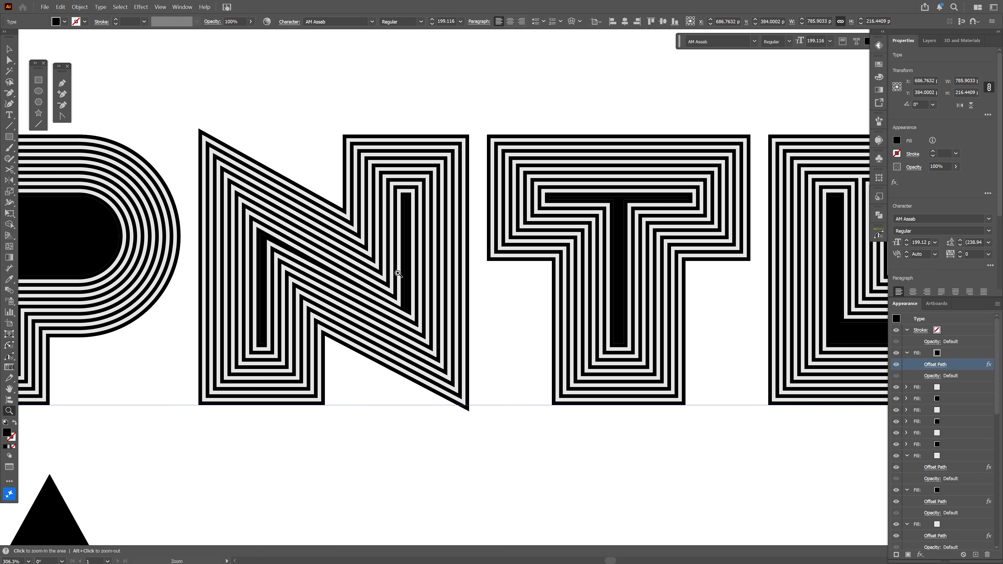
{"action": "left_click_drag", "start_coordinate": [537, 300], "coordinate": [837, 314]}
{"action": "left_click_drag", "start_coordinate": [264, 268], "coordinate": [309, 266]}
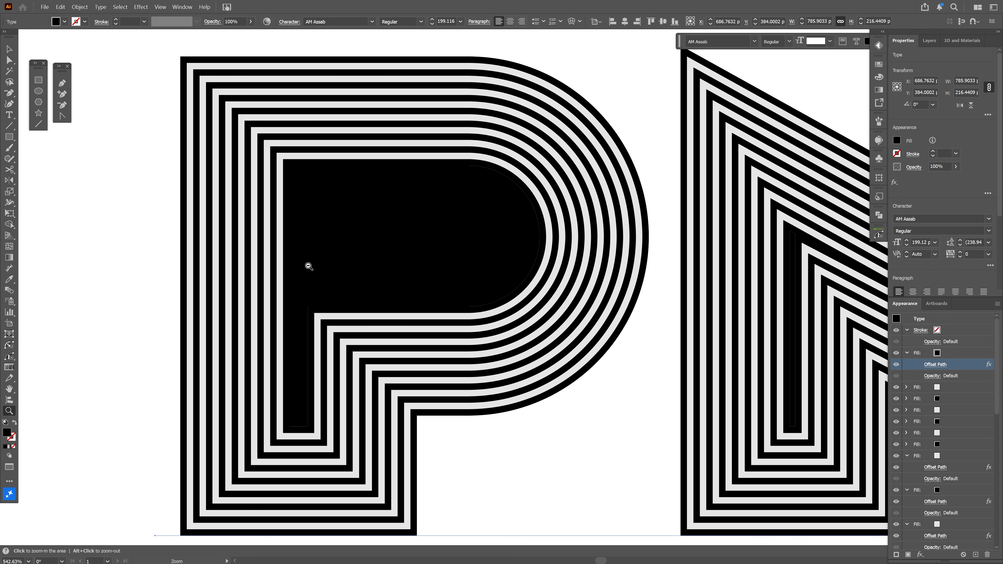
{"action": "left_click_drag", "start_coordinate": [497, 293], "coordinate": [429, 294]}
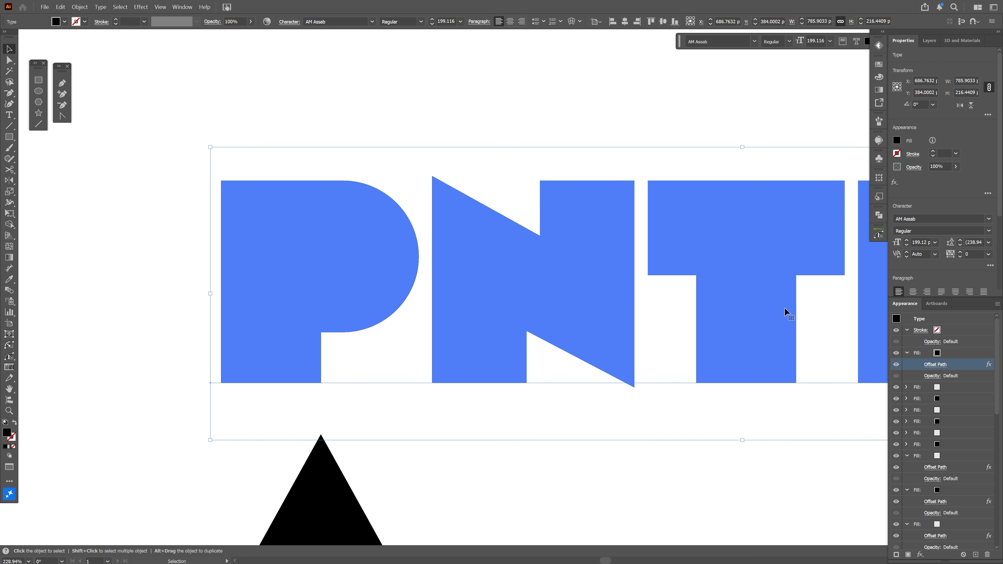
{"action": "left_click", "coordinate": [935, 366]}
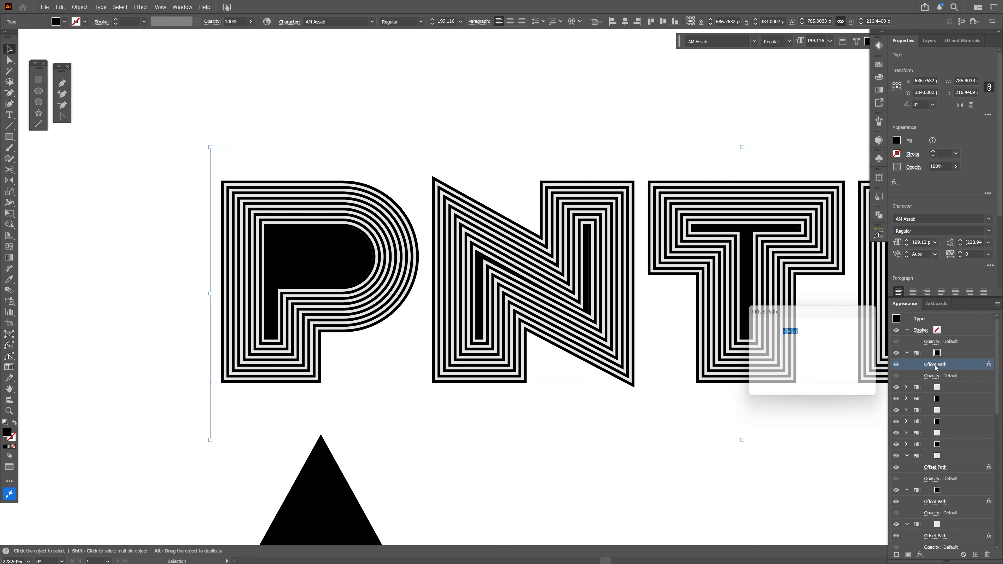
{"action": "left_click", "coordinate": [808, 330]}
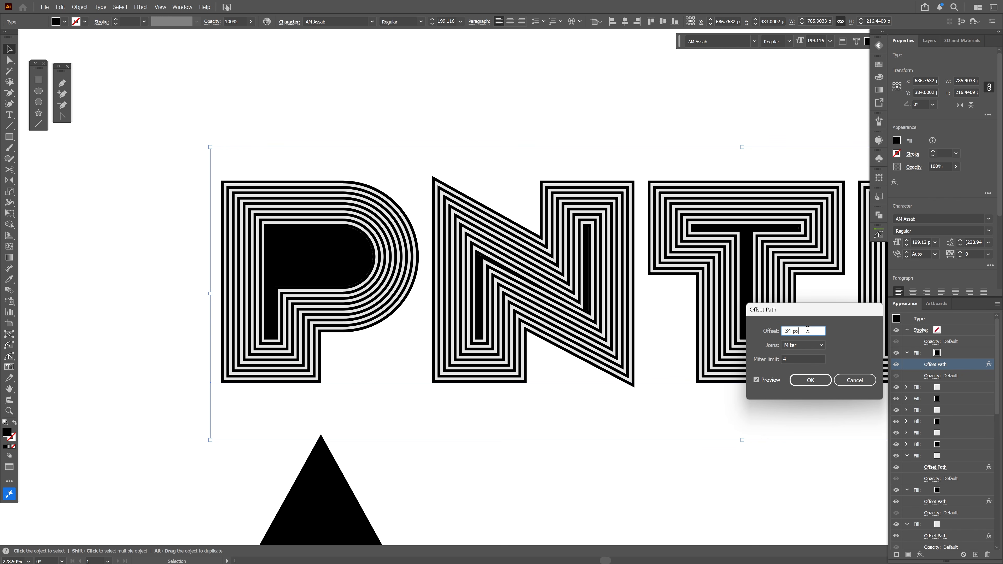
{"action": "key", "text": "Down"}
{"action": "key", "text": "Down"}
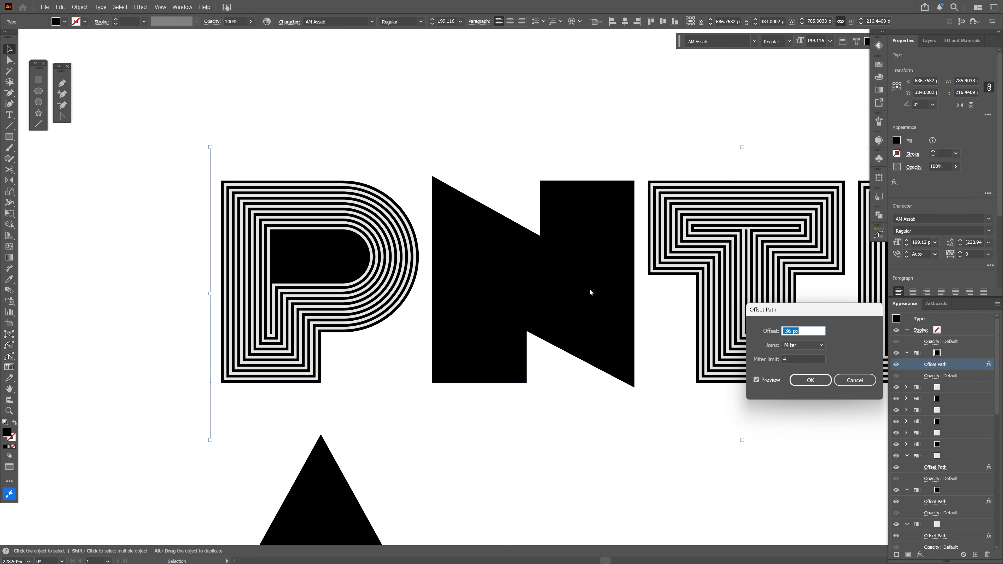
{"action": "left_click", "coordinate": [812, 381]}
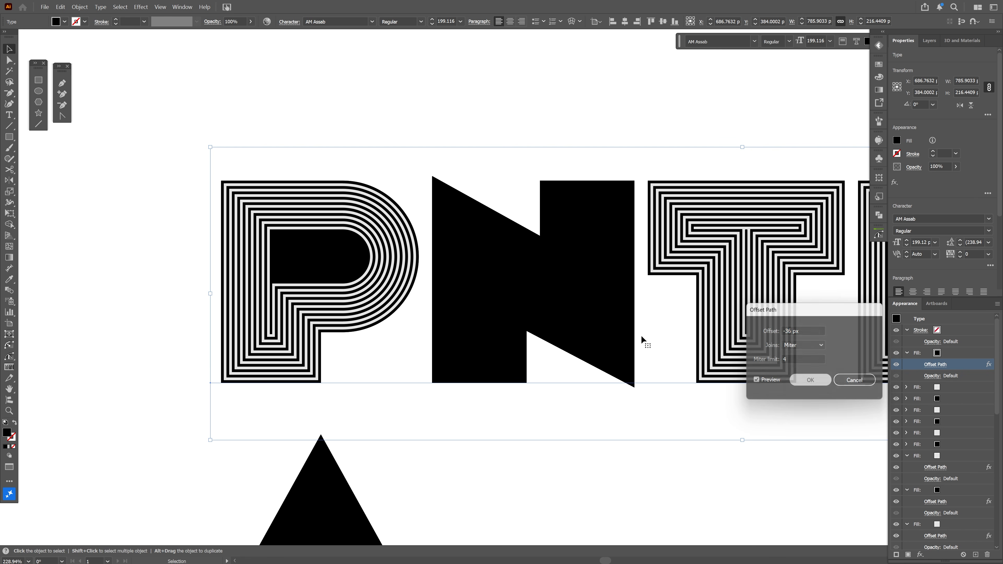
Delete the top black fill from the text's appearance
{"action": "key", "text": "ctrl+minus"}
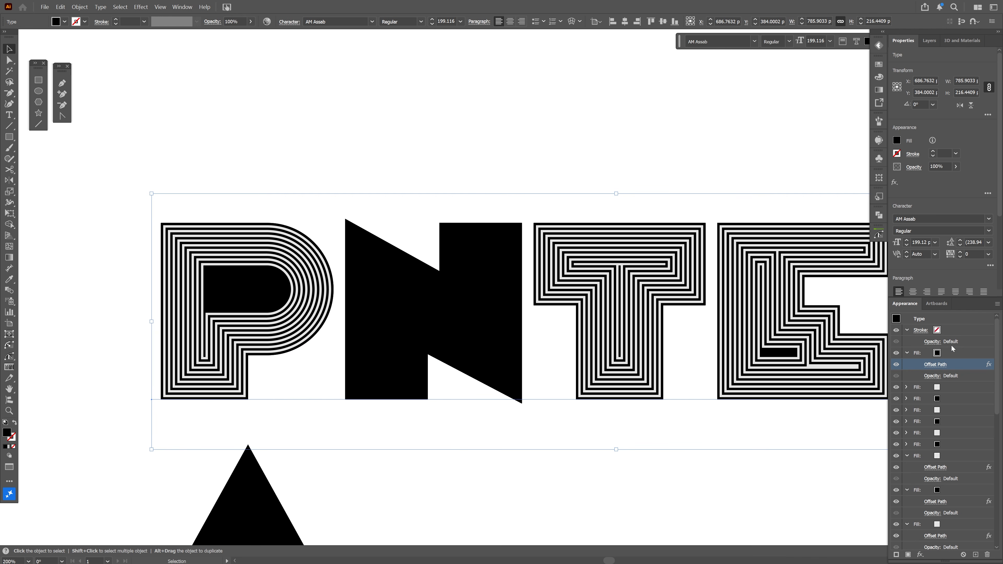
{"action": "left_click", "coordinate": [959, 354]}
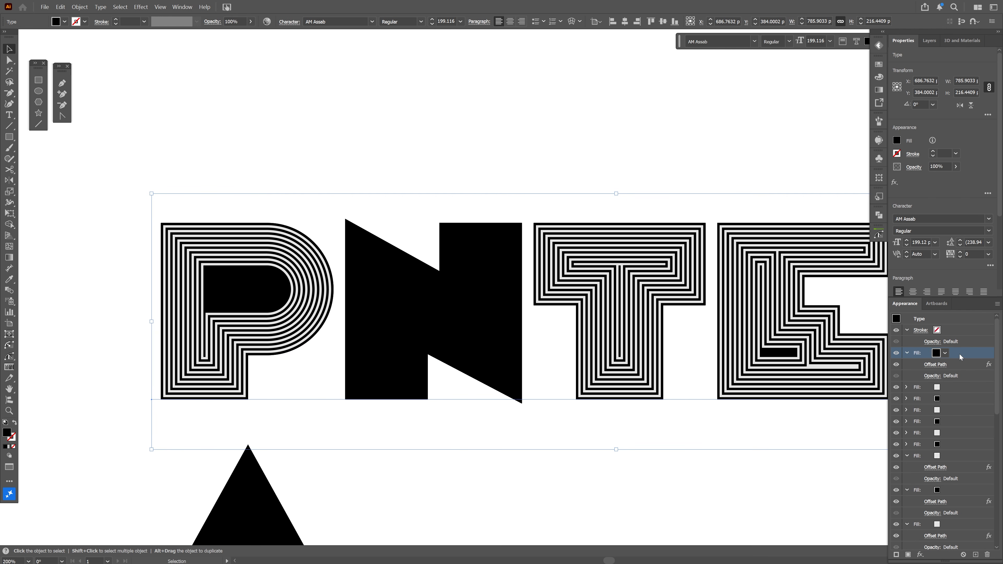
{"action": "left_click", "coordinate": [986, 557]}
Duplicate the PNTER text above the original and retype the copy as N
{"action": "left_click", "coordinate": [689, 377]}
{"action": "left_click_drag", "start_coordinate": [507, 266], "coordinate": [459, 350]}
{"action": "left_click", "coordinate": [476, 341]}
{"action": "scroll", "coordinate": [477, 299], "scroll_direction": "down", "scroll_amount": 1}
{"action": "left_click_drag", "start_coordinate": [434, 381], "coordinate": [413, 197]}
{"action": "double_click", "coordinate": [240, 201]}
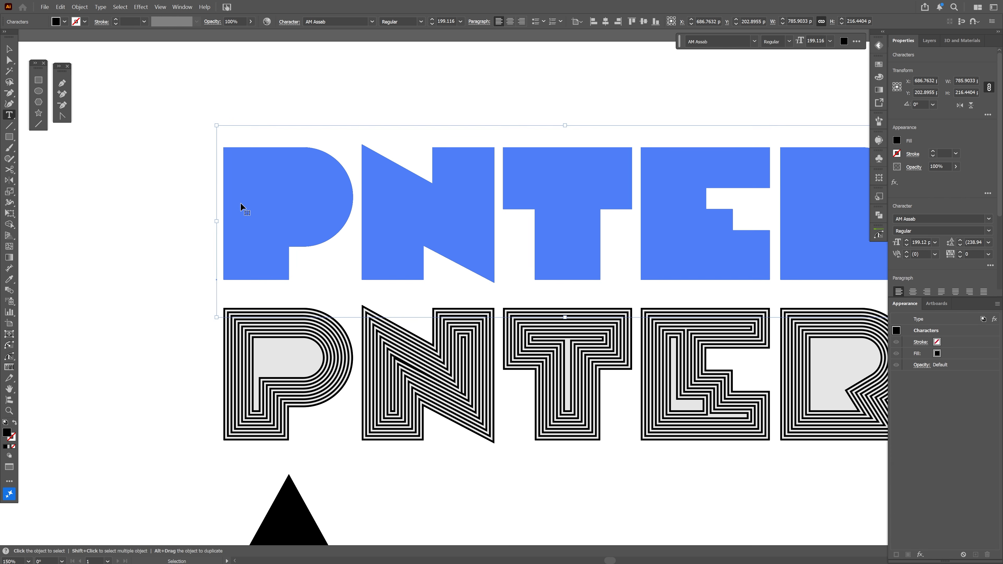
{"action": "key", "text": "ctrl+a"}
{"action": "type", "text": "N"}
{"action": "key", "text": "Escape"}
Hide the two topmost fills in the N's appearance to open up its center
{"action": "scroll", "coordinate": [218, 208], "scroll_direction": "up", "scroll_amount": 2}
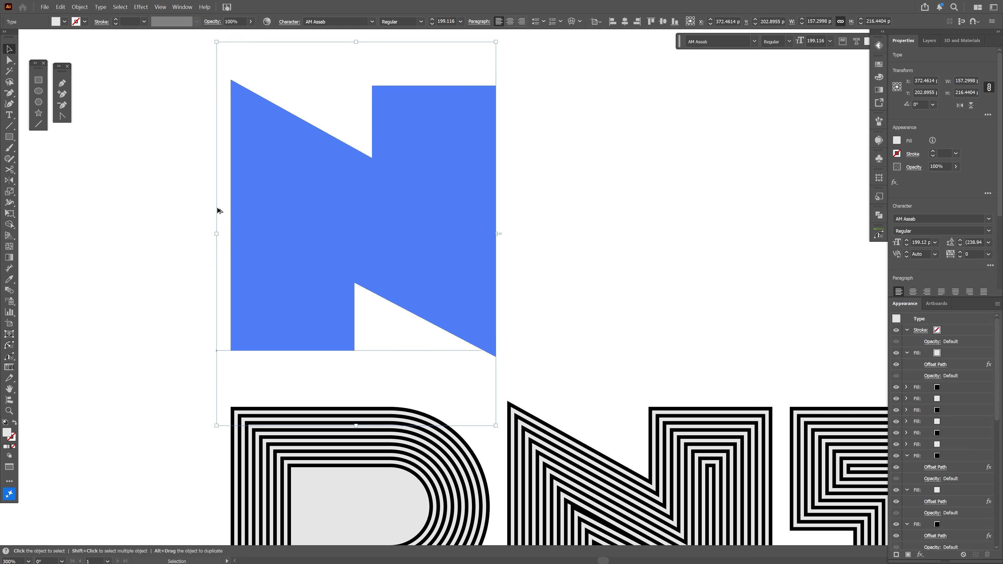
{"action": "scroll", "coordinate": [218, 211], "scroll_direction": "up", "scroll_amount": 1}
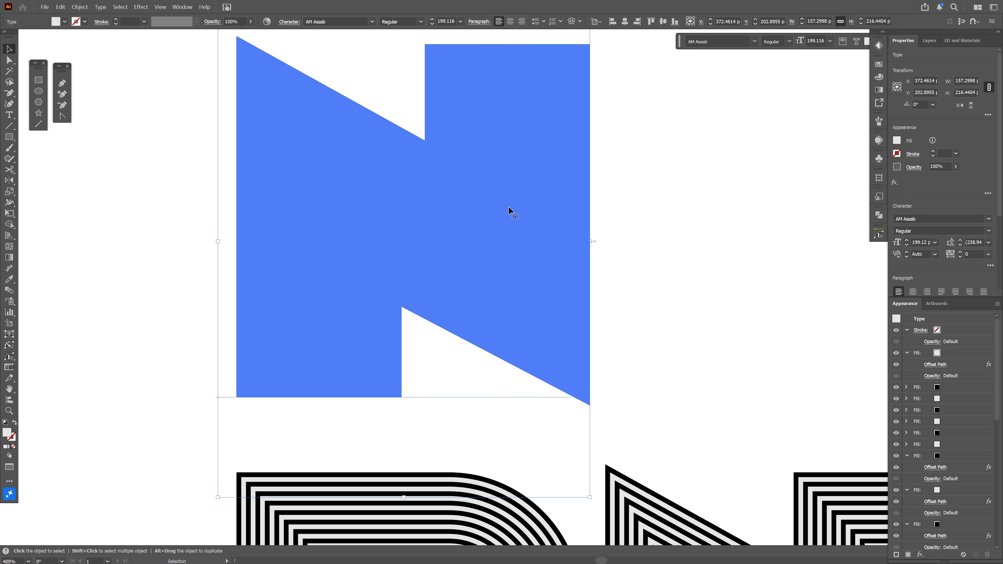
{"action": "left_click", "coordinate": [907, 354]}
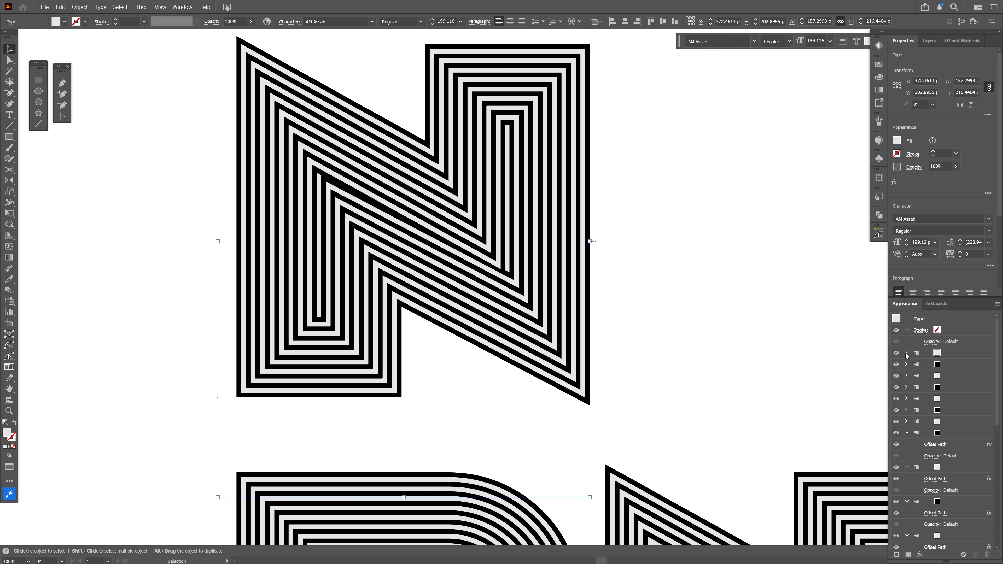
{"action": "left_click", "coordinate": [897, 353]}
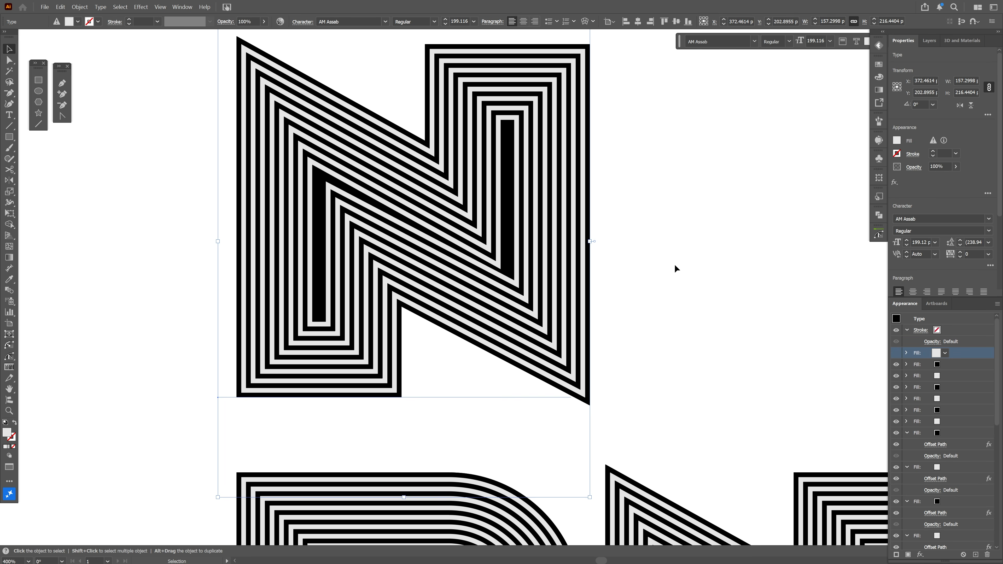
{"action": "left_click", "coordinate": [896, 364]}
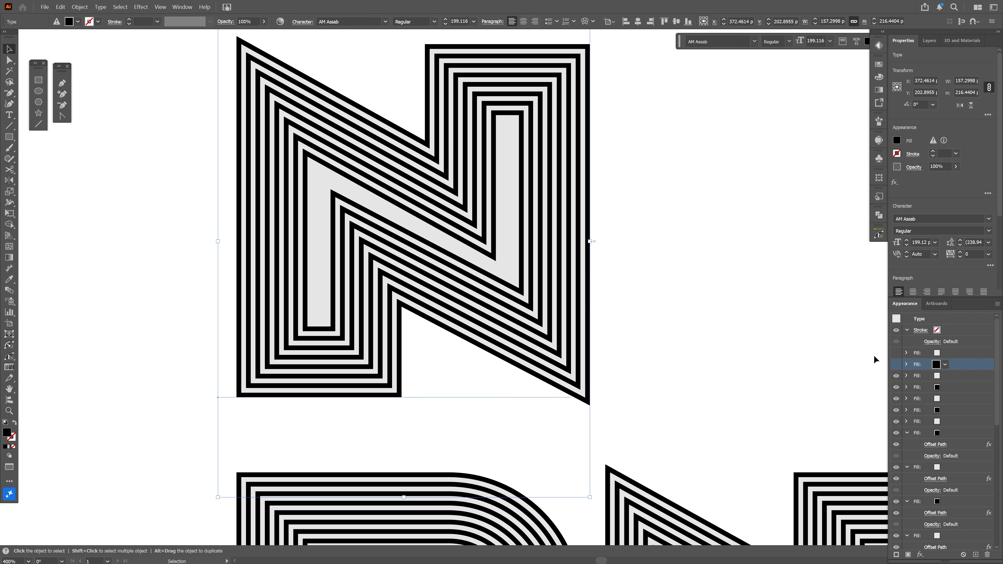
Delete the letters after P in the original PNTER text, leaving only P
{"action": "left_click", "coordinate": [697, 253]}
{"action": "scroll", "coordinate": [642, 233], "scroll_direction": "down", "scroll_amount": 2}
{"action": "left_click_drag", "start_coordinate": [688, 248], "coordinate": [554, 137]}
{"action": "scroll", "coordinate": [562, 310], "scroll_direction": "down", "scroll_amount": 2}
{"action": "left_click_drag", "start_coordinate": [582, 314], "coordinate": [525, 307]}
{"action": "double_click", "coordinate": [483, 305]}
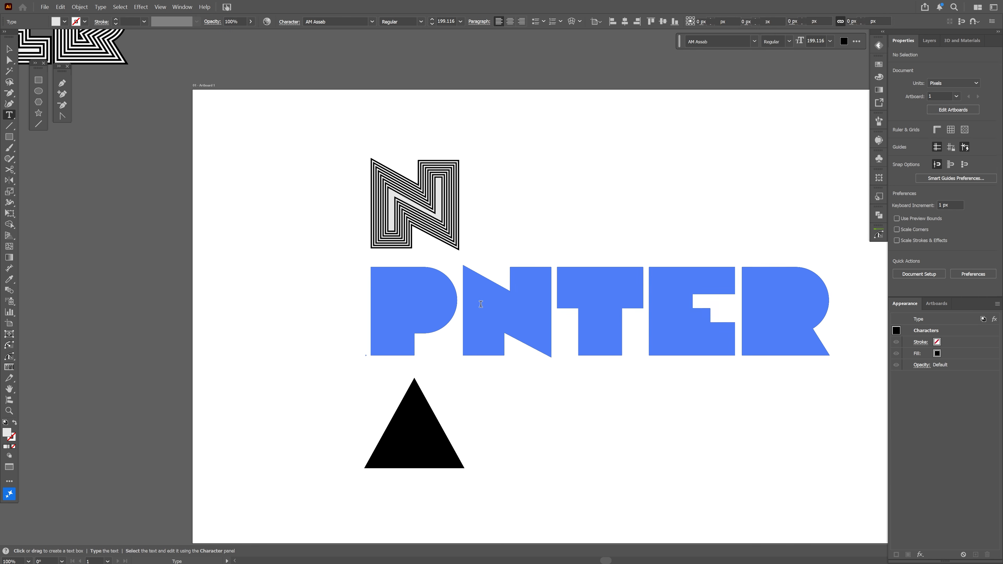
{"action": "key", "text": "shift+End"}
{"action": "key", "text": "Delete"}
{"action": "key", "text": "Escape"}
On the P, duplicate the top fill repeatedly in alternating colors, setting Offset Paths of -40 px and -46 px
{"action": "left_click", "coordinate": [327, 294]}
{"action": "scroll", "coordinate": [326, 294], "scroll_direction": "up", "scroll_amount": 3}
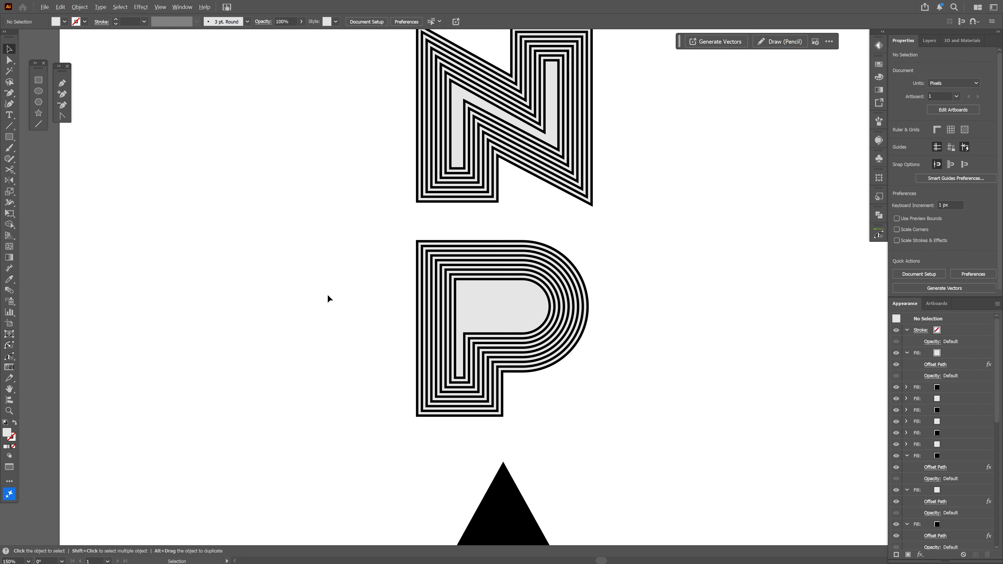
{"action": "left_click_drag", "start_coordinate": [474, 279], "coordinate": [341, 219]}
{"action": "left_click", "coordinate": [395, 253]}
{"action": "left_click", "coordinate": [957, 355]}
{"action": "left_click", "coordinate": [937, 365]}
{"action": "left_click_drag", "start_coordinate": [956, 354], "coordinate": [975, 555]}
{"action": "left_click", "coordinate": [940, 365]}
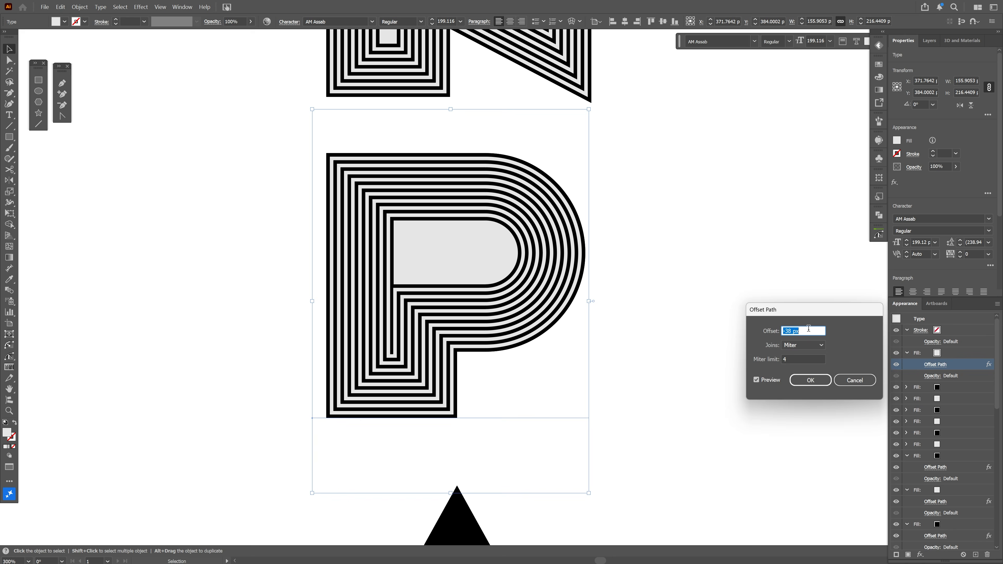
{"action": "left_click", "coordinate": [943, 366]}
{"action": "type", "text": "-40"}
{"action": "left_click", "coordinate": [810, 381]}
{"action": "left_click", "coordinate": [940, 353]}
{"action": "left_click", "coordinate": [913, 447]}
{"action": "left_click_drag", "start_coordinate": [959, 354], "coordinate": [976, 555]}
{"action": "left_click", "coordinate": [937, 365]}
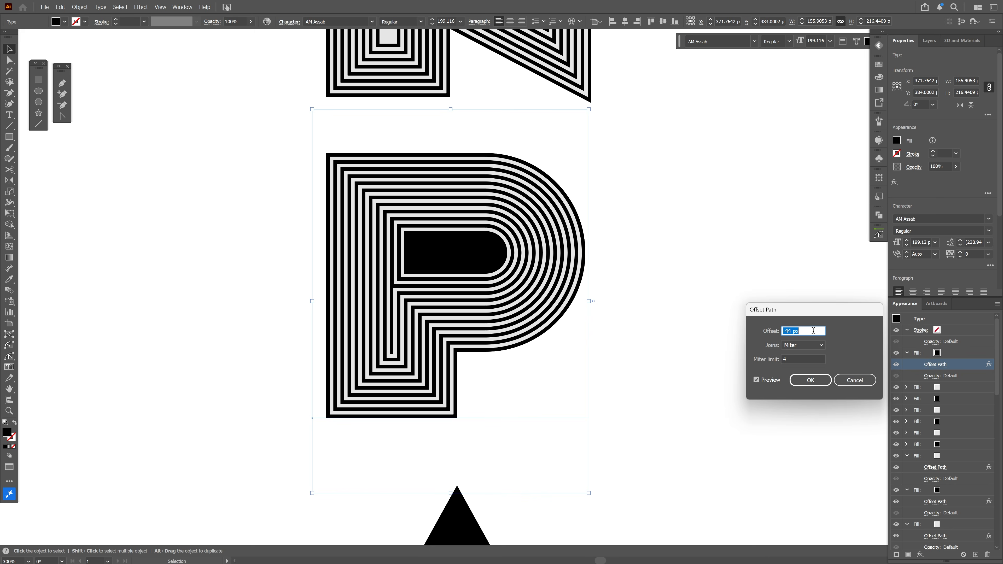
{"action": "left_click", "coordinate": [934, 366]}
{"action": "type", "text": "-46"}
{"action": "left_click", "coordinate": [810, 381]}
Continue adding alternating fills on the P with Offset Paths of -48, -52 and -54 px
{"action": "left_click_drag", "start_coordinate": [959, 354], "coordinate": [975, 555]}
{"action": "left_click", "coordinate": [945, 354]}
{"action": "left_click", "coordinate": [853, 446]}
{"action": "left_click", "coordinate": [935, 366]}
{"action": "type", "text": "-48"}
{"action": "left_click", "coordinate": [810, 381]}
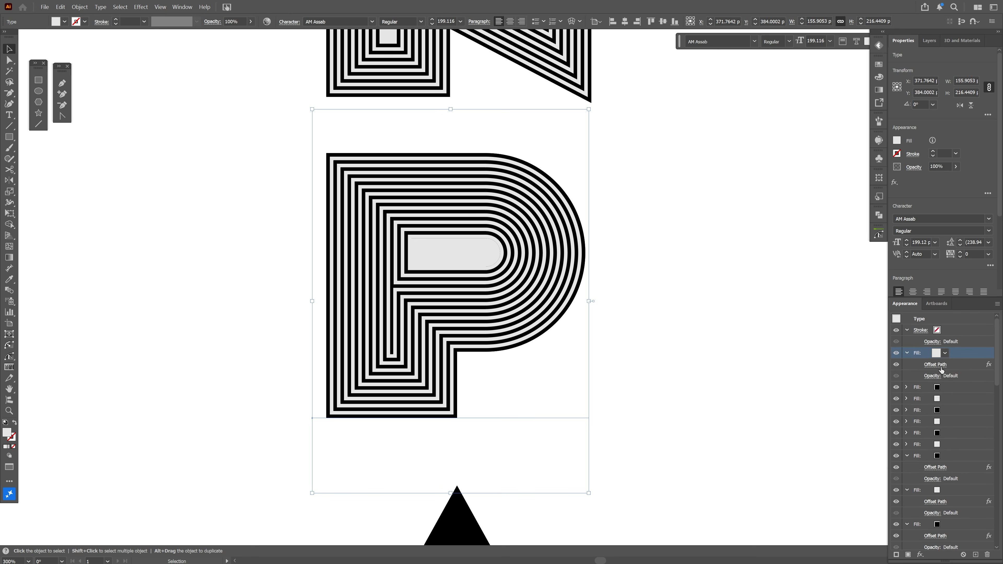
{"action": "left_click", "coordinate": [854, 447]}
{"action": "left_click", "coordinate": [936, 365]}
{"action": "type", "text": "-52"}
{"action": "left_click", "coordinate": [810, 381]}
{"action": "left_click_drag", "start_coordinate": [959, 354], "coordinate": [975, 555]}
{"action": "left_click", "coordinate": [910, 446]}
{"action": "type", "text": "-54"}
{"action": "left_click_drag", "start_coordinate": [428, 275], "coordinate": [446, 278]}
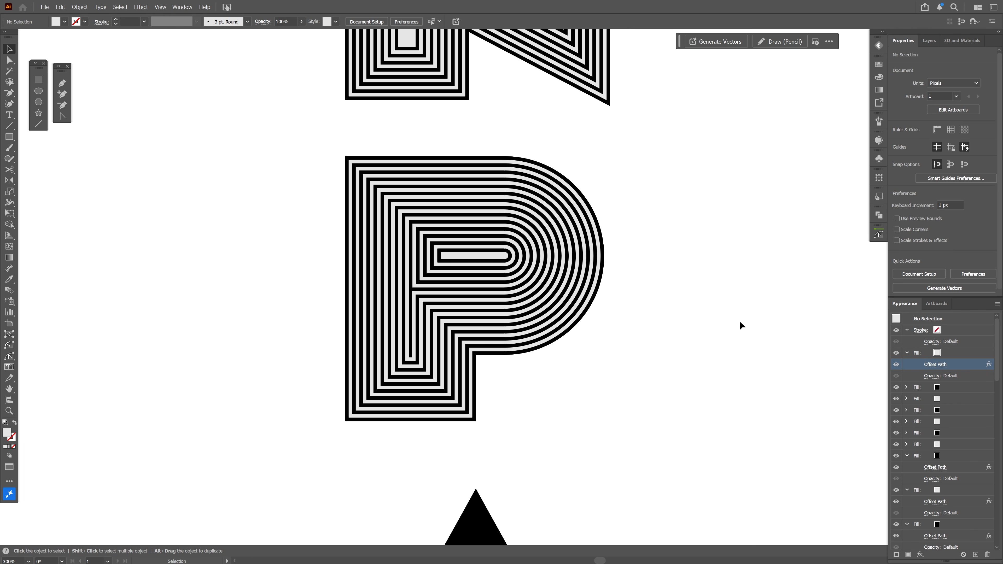
Move the black triangle beside the P to stand in for the A
{"action": "left_click_drag", "start_coordinate": [695, 352], "coordinate": [539, 287]}
{"action": "scroll", "coordinate": [606, 319], "scroll_direction": "down", "scroll_amount": 1}
{"action": "left_click_drag", "start_coordinate": [430, 470], "coordinate": [568, 243]}
{"action": "scroll", "coordinate": [559, 227], "scroll_direction": "up", "scroll_amount": 1}
{"action": "left_click_drag", "start_coordinate": [544, 234], "coordinate": [545, 297]}
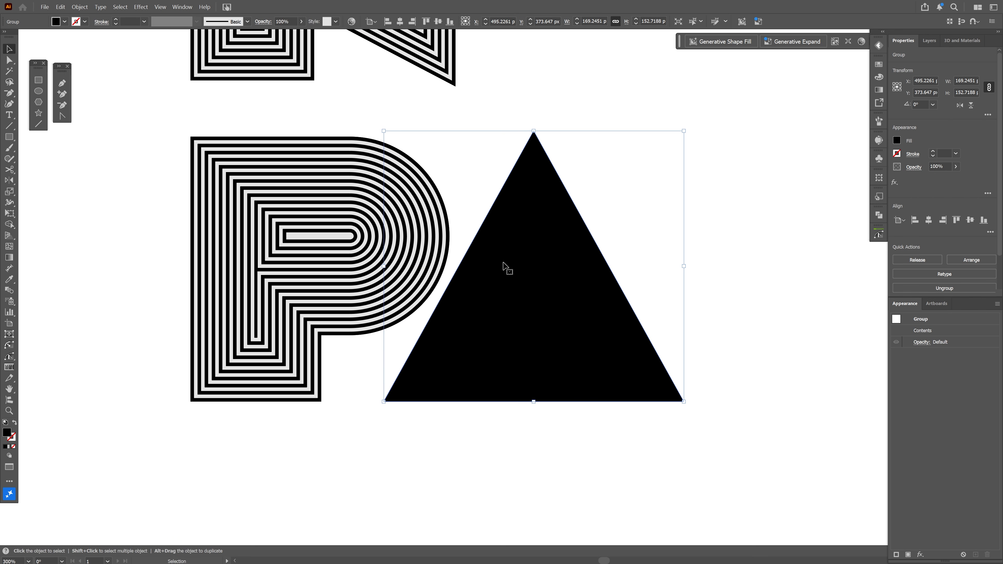
Save the P's layered appearance as a new graphic style
{"action": "left_click", "coordinate": [345, 216]}
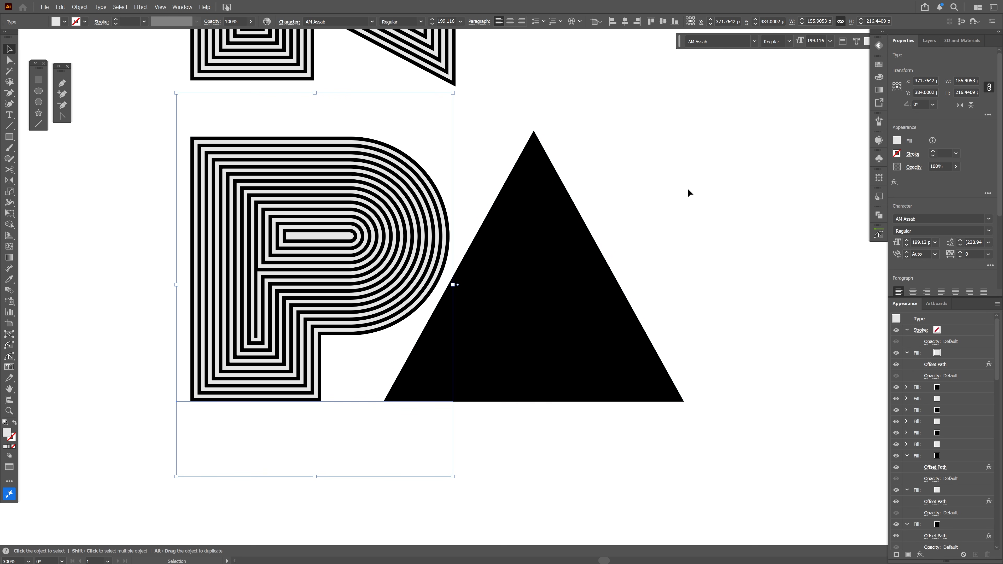
{"action": "left_click", "coordinate": [876, 198]}
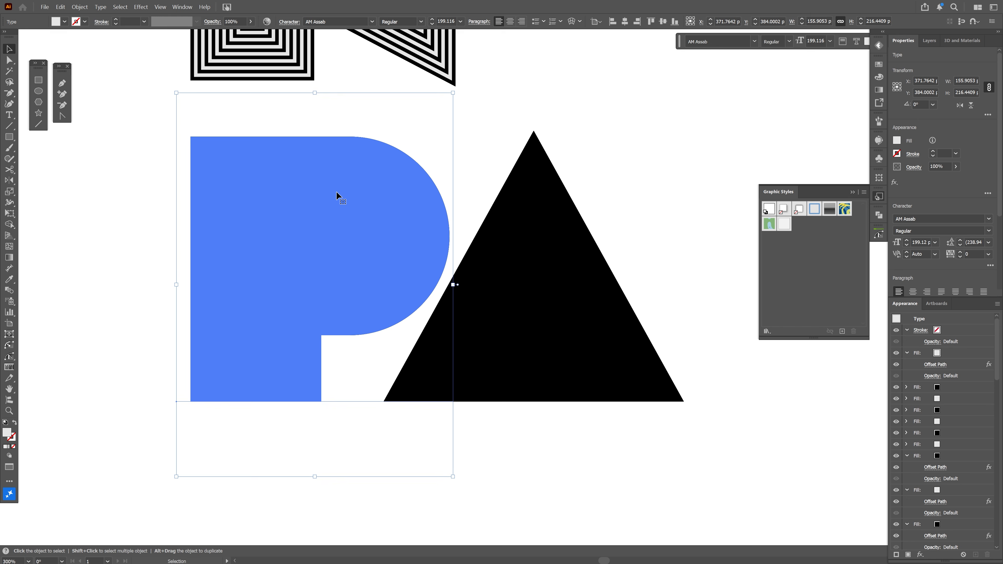
{"action": "left_click_drag", "start_coordinate": [339, 196], "coordinate": [803, 268]}
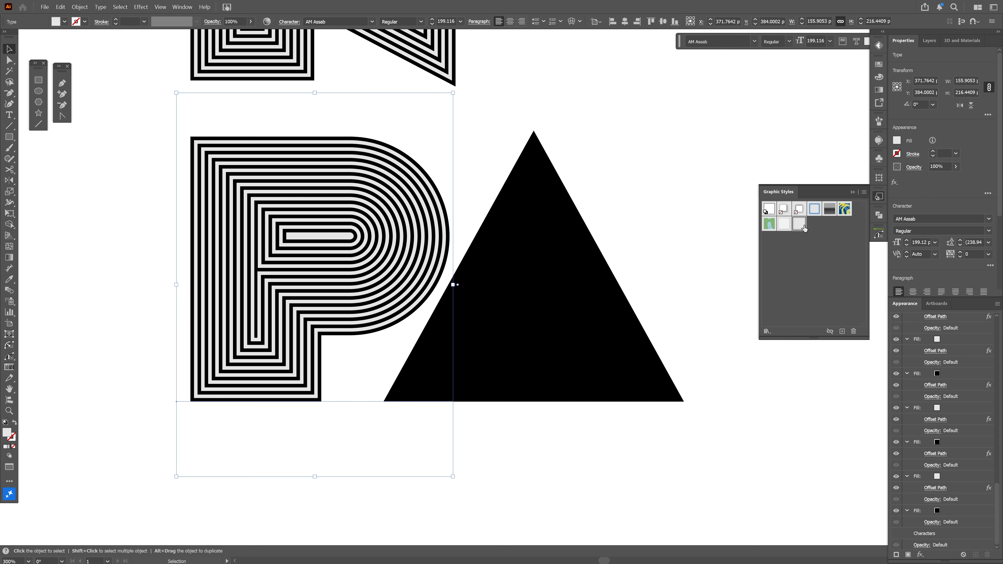
Apply the new graphic style to the triangle and toggle the visibility of its upper fills
{"action": "left_click", "coordinate": [555, 280]}
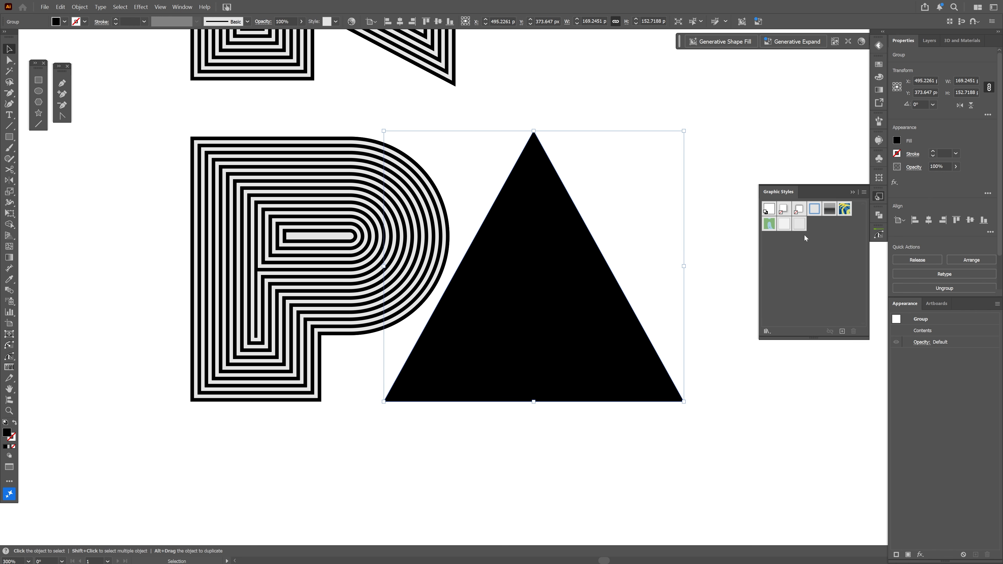
{"action": "left_click", "coordinate": [799, 225]}
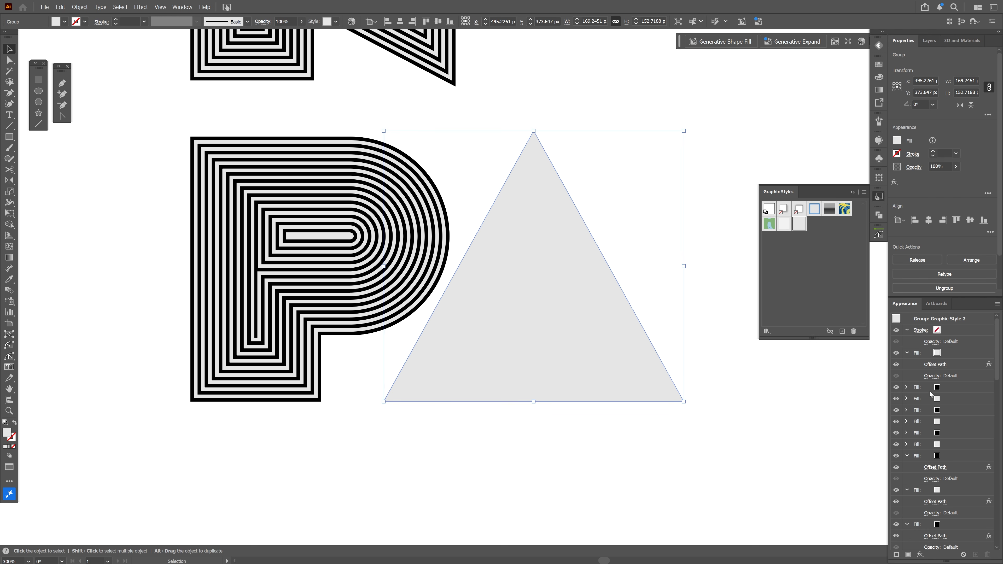
{"action": "left_click", "coordinate": [897, 353]}
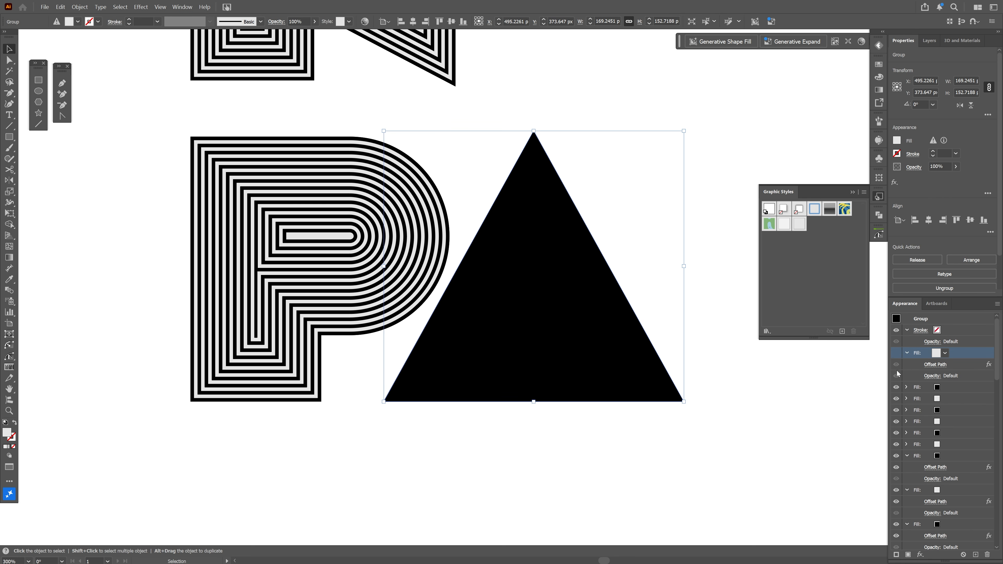
{"action": "left_click", "coordinate": [896, 387]}
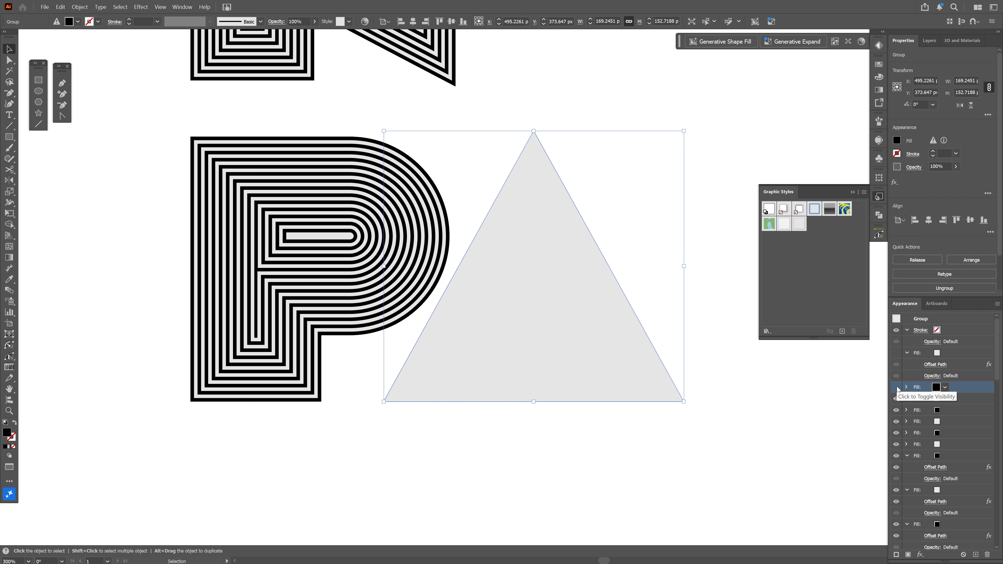
{"action": "left_click", "coordinate": [896, 399]}
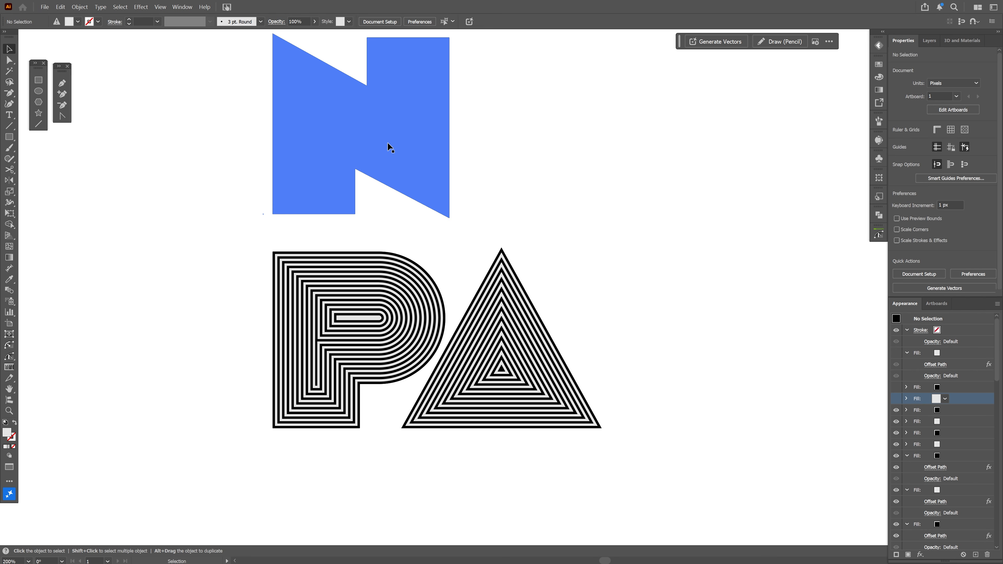
Select the T and apply the new graphic style to it
{"action": "left_click_drag", "start_coordinate": [448, 294], "coordinate": [639, 299]}
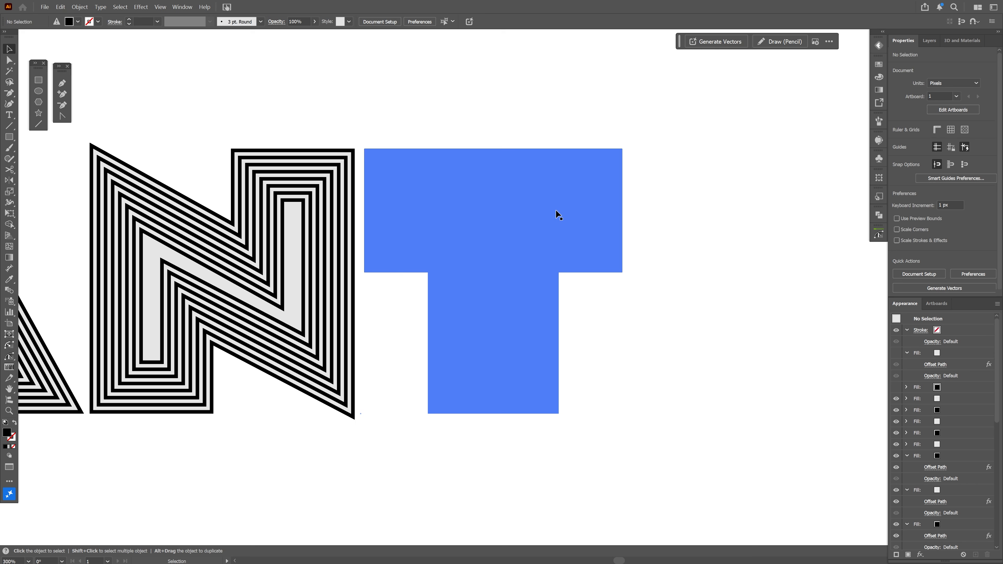
{"action": "key", "text": "Escape"}
{"action": "left_click", "coordinate": [878, 199]}
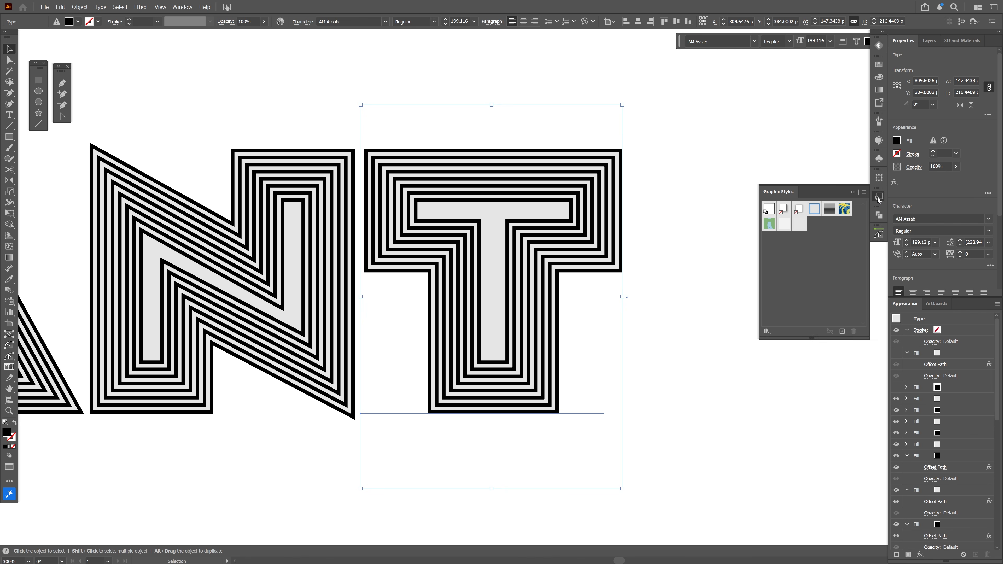
{"action": "left_click", "coordinate": [800, 225]}
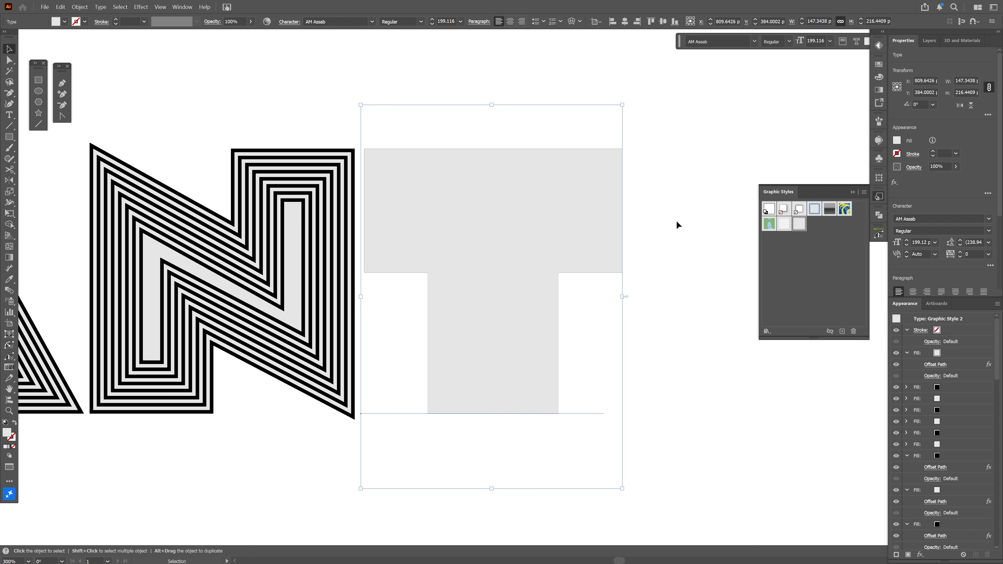
{"action": "left_click", "coordinate": [852, 193]}
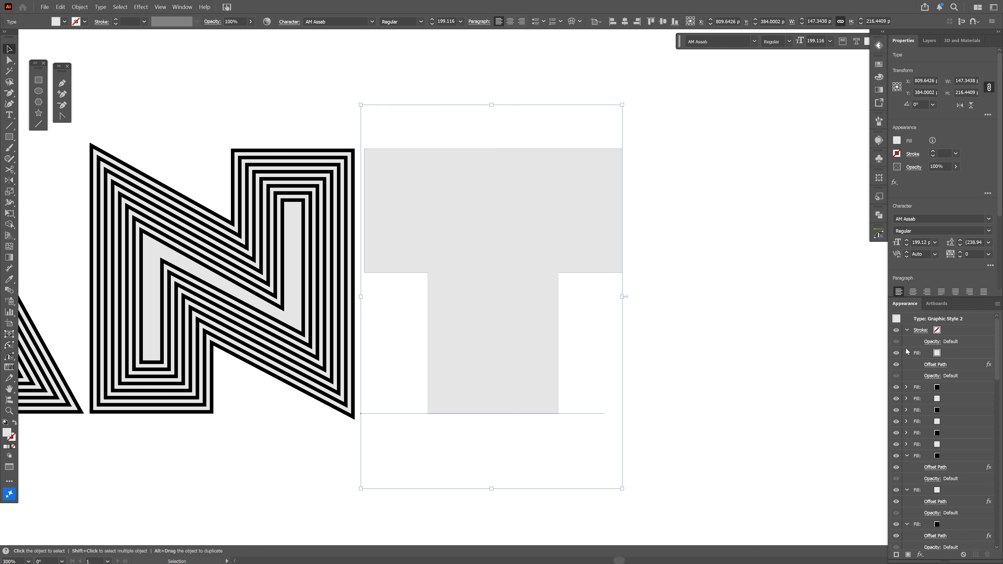
Toggle the visibility of the T's fills in its appearance stack to show the concentric outlines
{"action": "left_click", "coordinate": [895, 353]}
{"action": "left_click", "coordinate": [896, 398]}
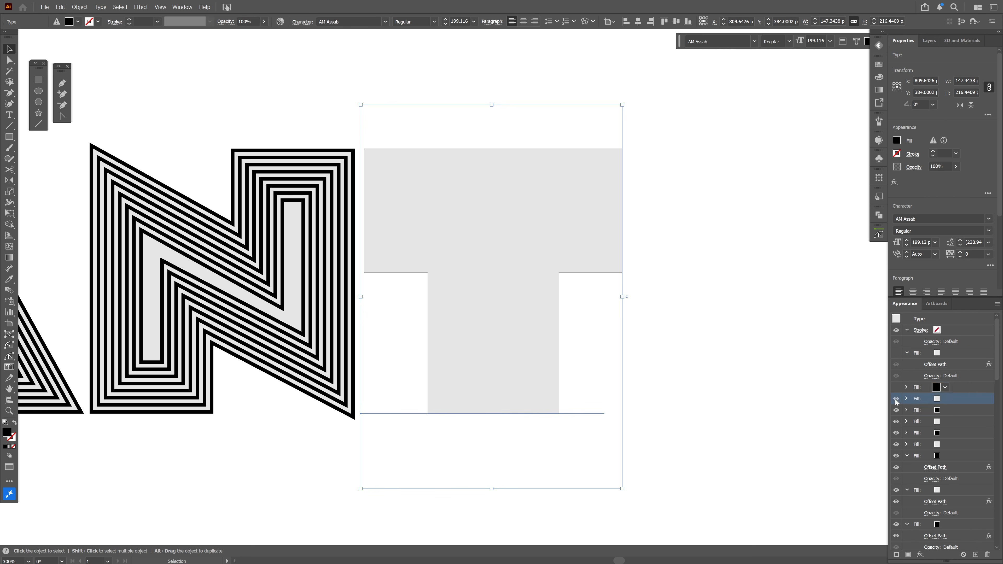
{"action": "left_click", "coordinate": [897, 410]}
{"action": "left_click", "coordinate": [896, 421]}
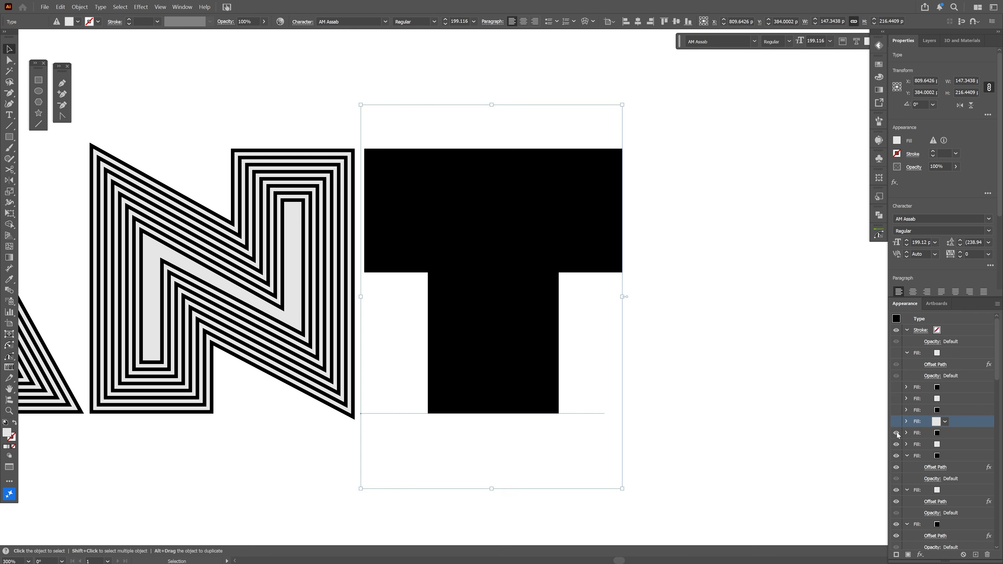
{"action": "left_click", "coordinate": [896, 433]}
{"action": "left_click", "coordinate": [896, 445]}
{"action": "left_click", "coordinate": [896, 455]}
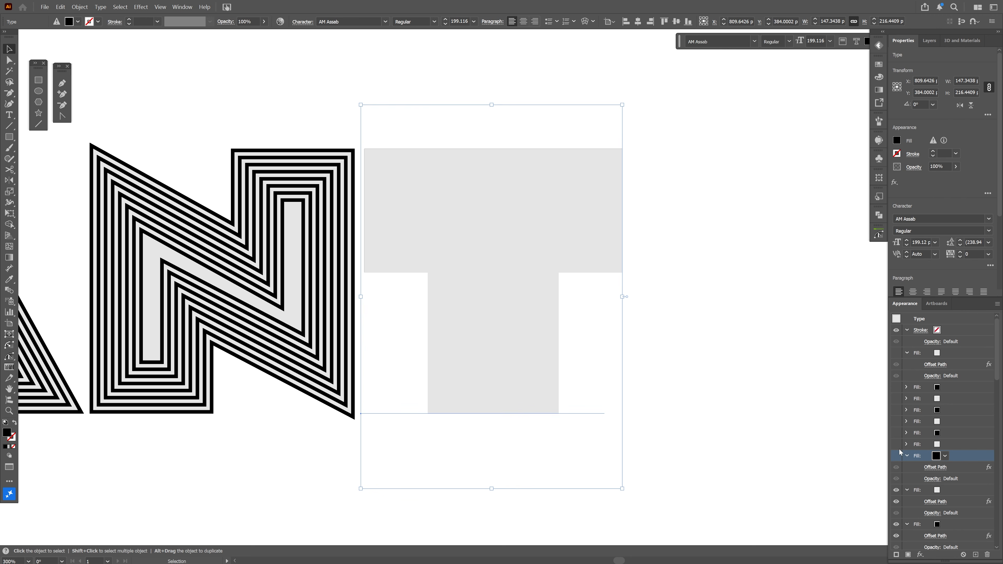
{"action": "scroll", "coordinate": [900, 451], "scroll_direction": "down", "scroll_amount": 3}
{"action": "left_click", "coordinate": [896, 388]}
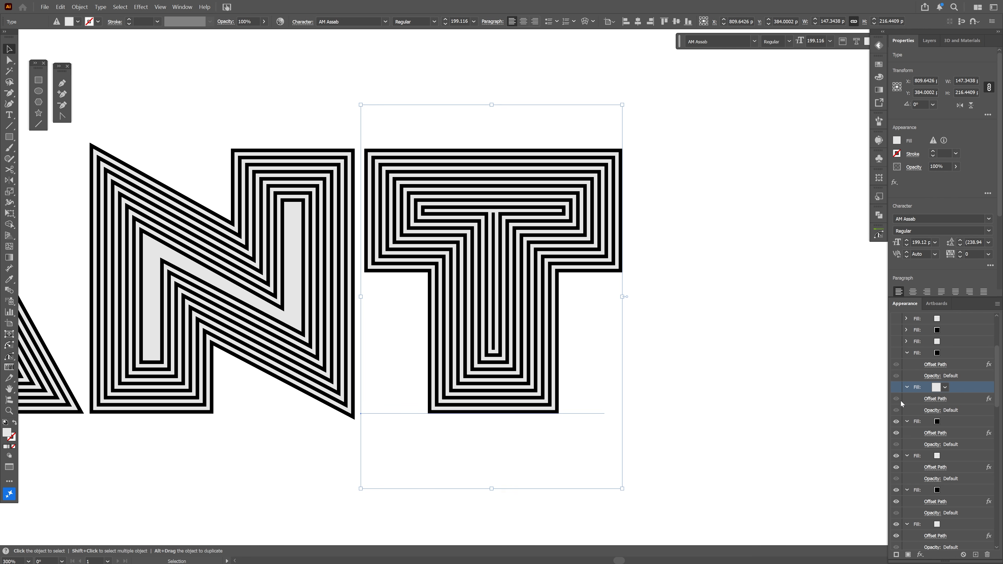
{"action": "left_click", "coordinate": [896, 421]}
Zoom out and pan around to review the whole PANTER lettering
{"action": "left_click", "coordinate": [671, 318]}
{"action": "key", "text": "ctrl+minus"}
{"action": "left_click_drag", "start_coordinate": [688, 353], "coordinate": [441, 206]}
{"action": "left_click_drag", "start_coordinate": [464, 257], "coordinate": [518, 258]}
{"action": "key", "text": "ctrl+minus"}
{"action": "key", "text": "ctrl+minus"}
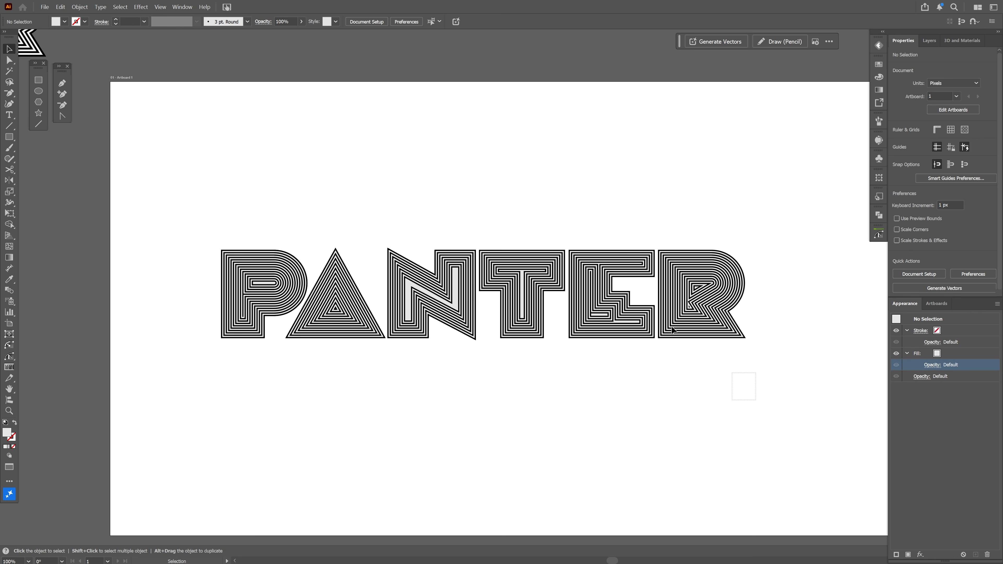
{"action": "left_click_drag", "start_coordinate": [672, 326], "coordinate": [263, 355]}
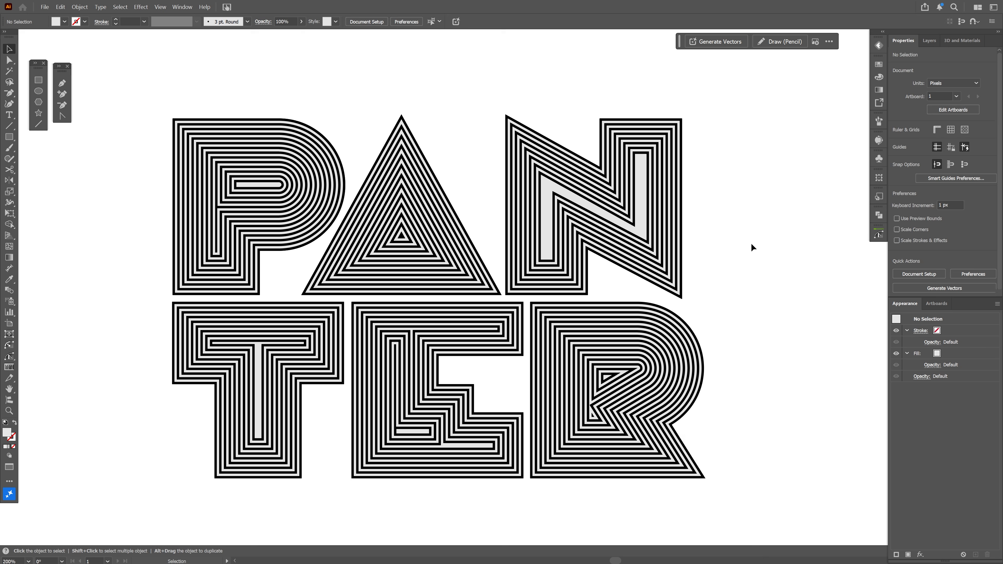
{"action": "scroll", "coordinate": [78, 257], "scroll_direction": "up", "scroll_amount": 3}
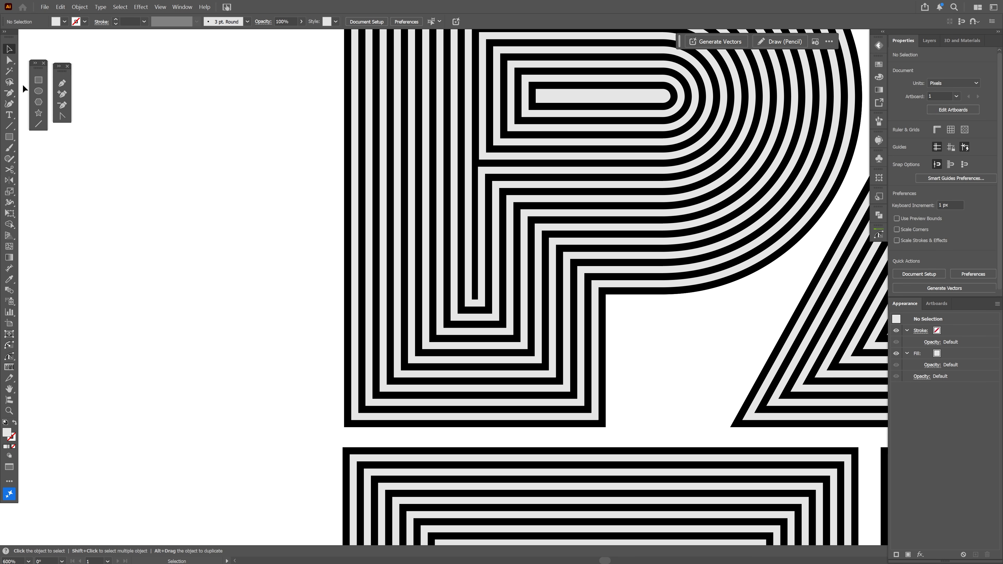
Draw a grey-filled triangle with the Pen tool across the P's lower-left corner
{"action": "left_click_drag", "start_coordinate": [9, 93], "coordinate": [40, 93]}
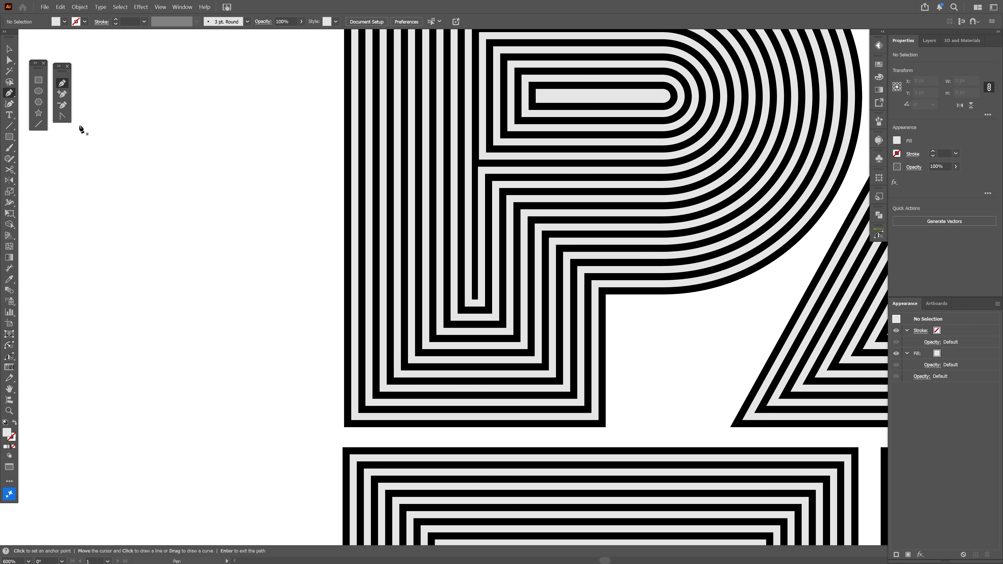
{"action": "left_click", "coordinate": [878, 65]}
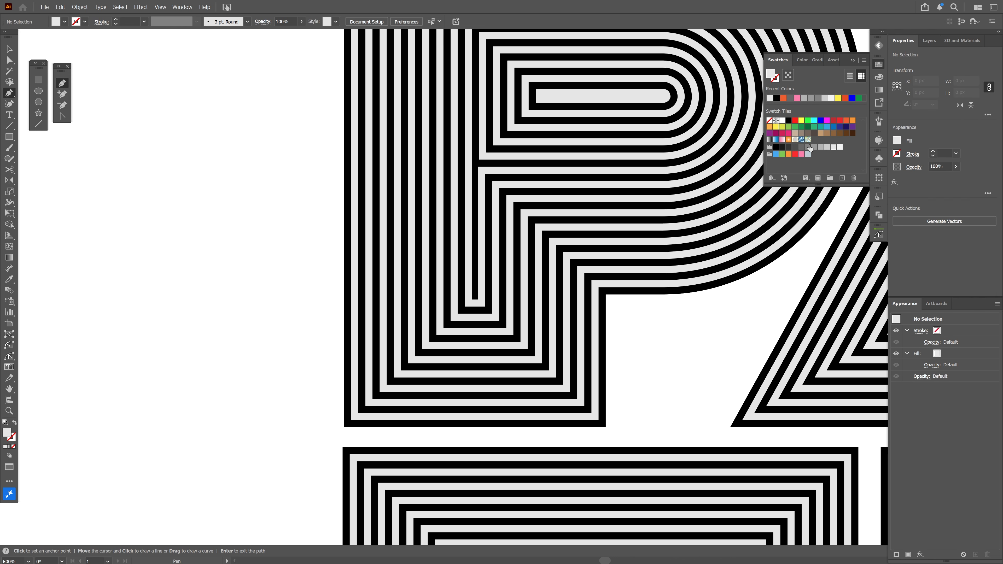
{"action": "left_click", "coordinate": [809, 149]}
{"action": "scroll", "coordinate": [592, 399], "scroll_direction": "up", "scroll_amount": 1}
{"action": "left_click", "coordinate": [263, 436]}
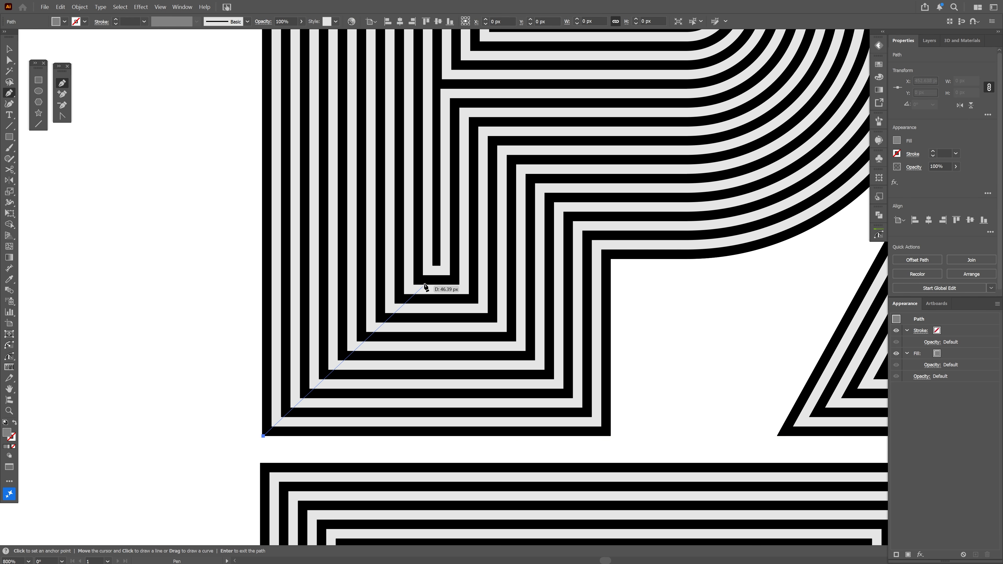
{"action": "left_click", "coordinate": [433, 264]}
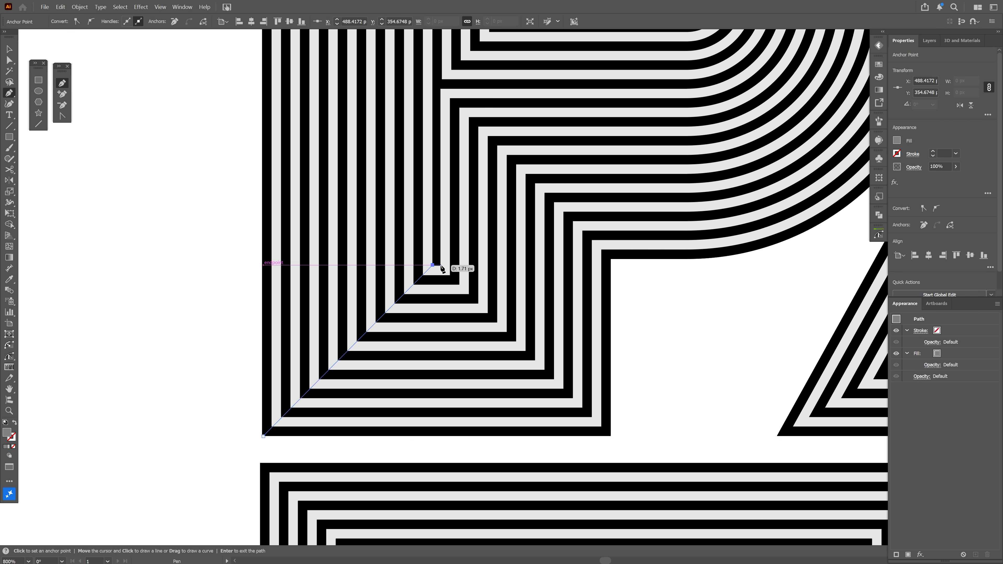
{"action": "left_click", "coordinate": [440, 265]}
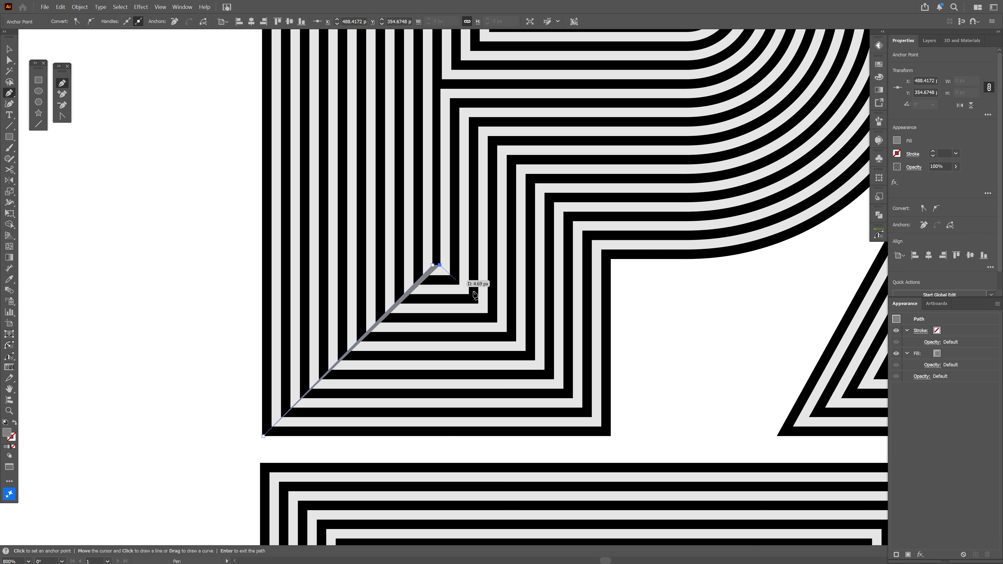
{"action": "left_click", "coordinate": [611, 436]}
{"action": "left_click", "coordinate": [264, 437]}
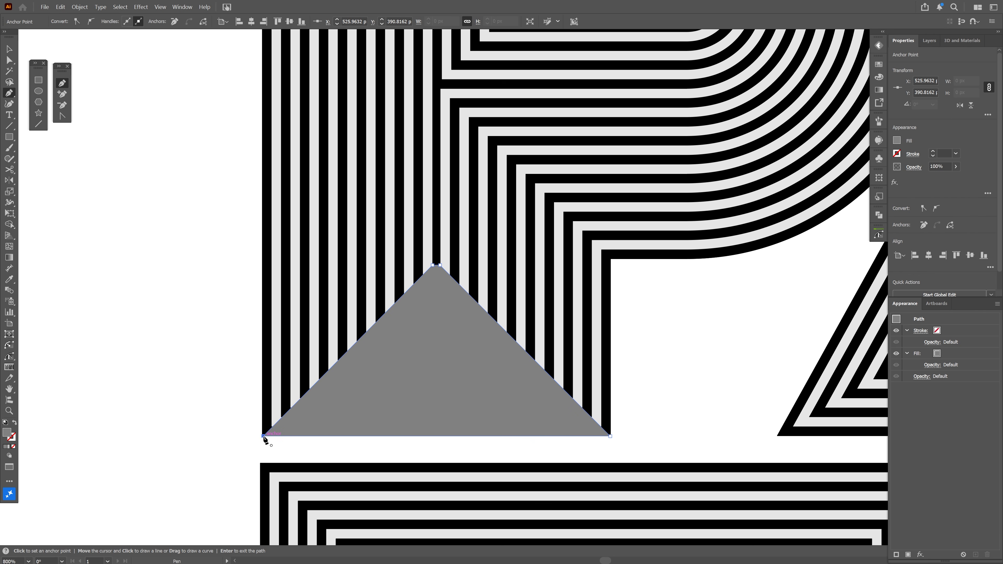
Set the new triangle's blend mode to Multiply
{"action": "key", "text": "v"}
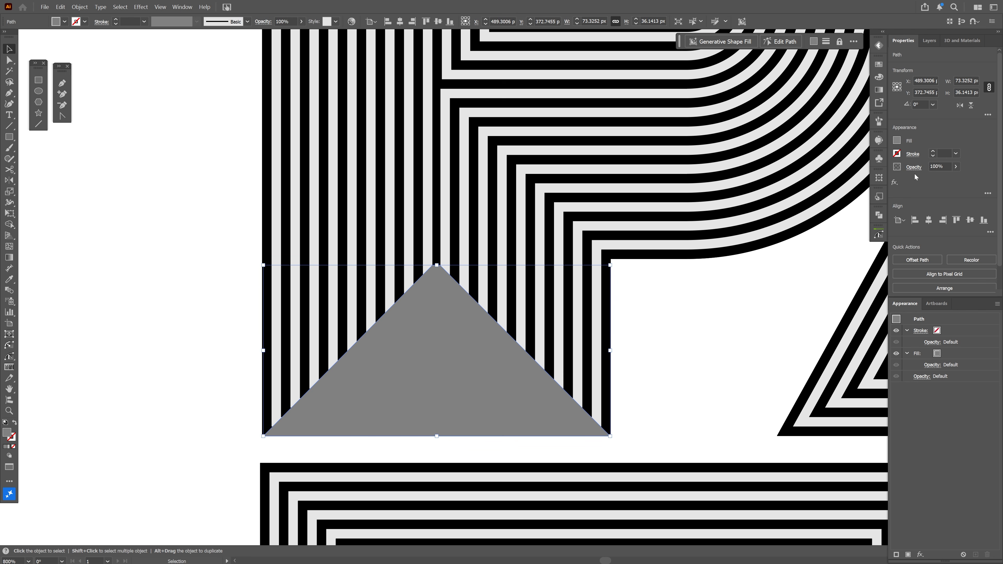
{"action": "left_click", "coordinate": [914, 166]}
{"action": "left_click", "coordinate": [840, 184]}
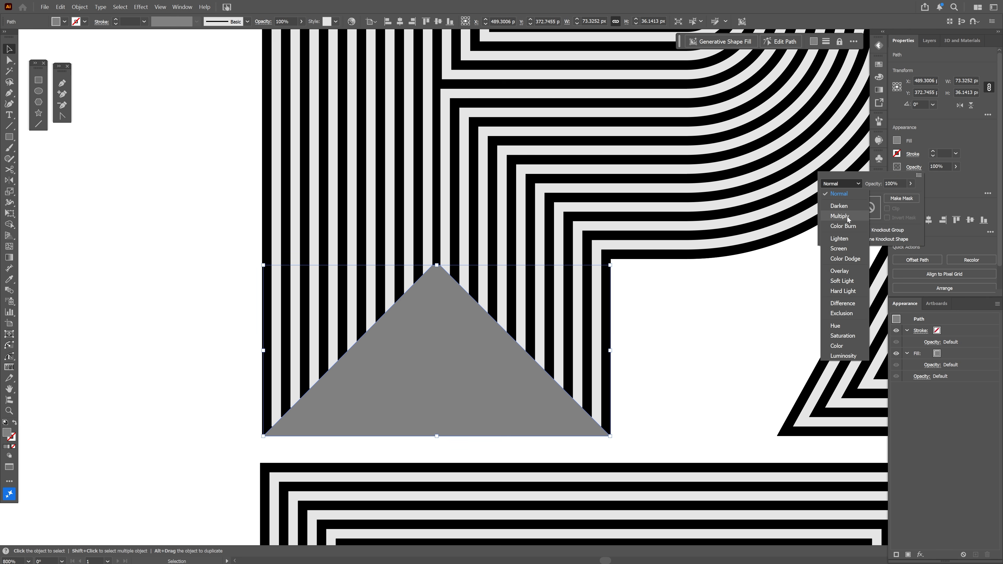
{"action": "left_click", "coordinate": [840, 216]}
{"action": "left_click", "coordinate": [689, 354]}
{"action": "scroll", "coordinate": [174, 287], "scroll_direction": "down", "scroll_amount": 4}
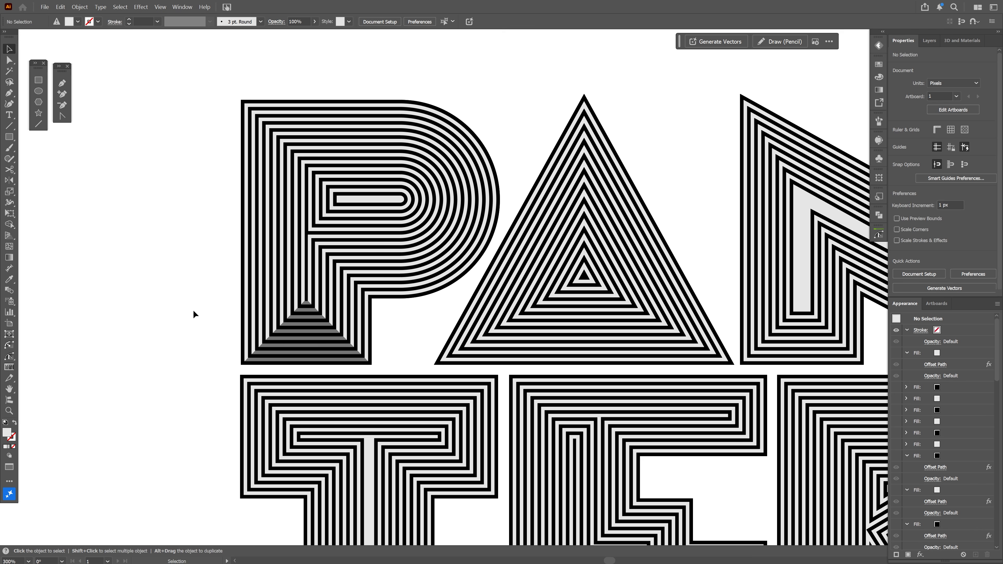
{"action": "scroll", "coordinate": [194, 315], "scroll_direction": "down", "scroll_amount": 1}
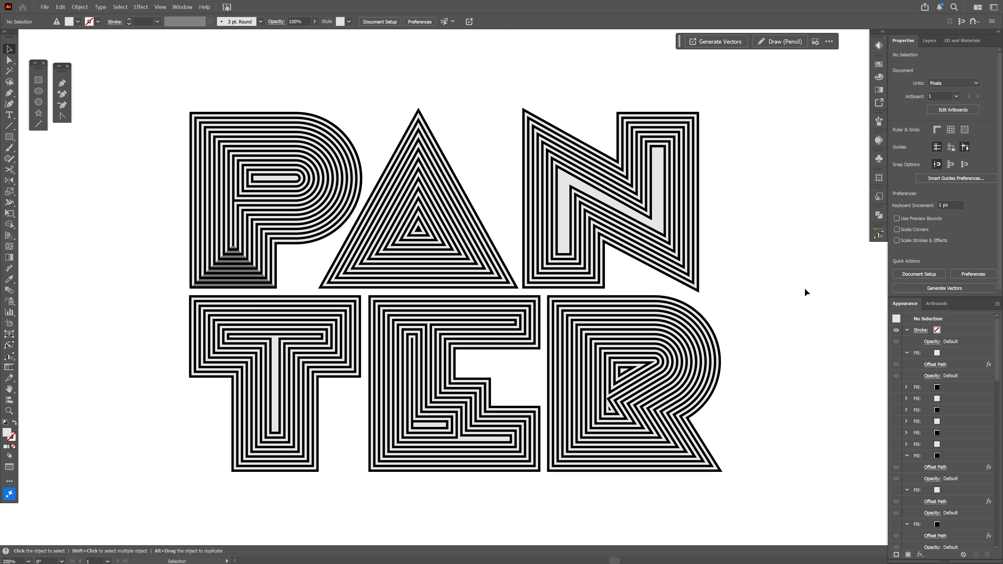